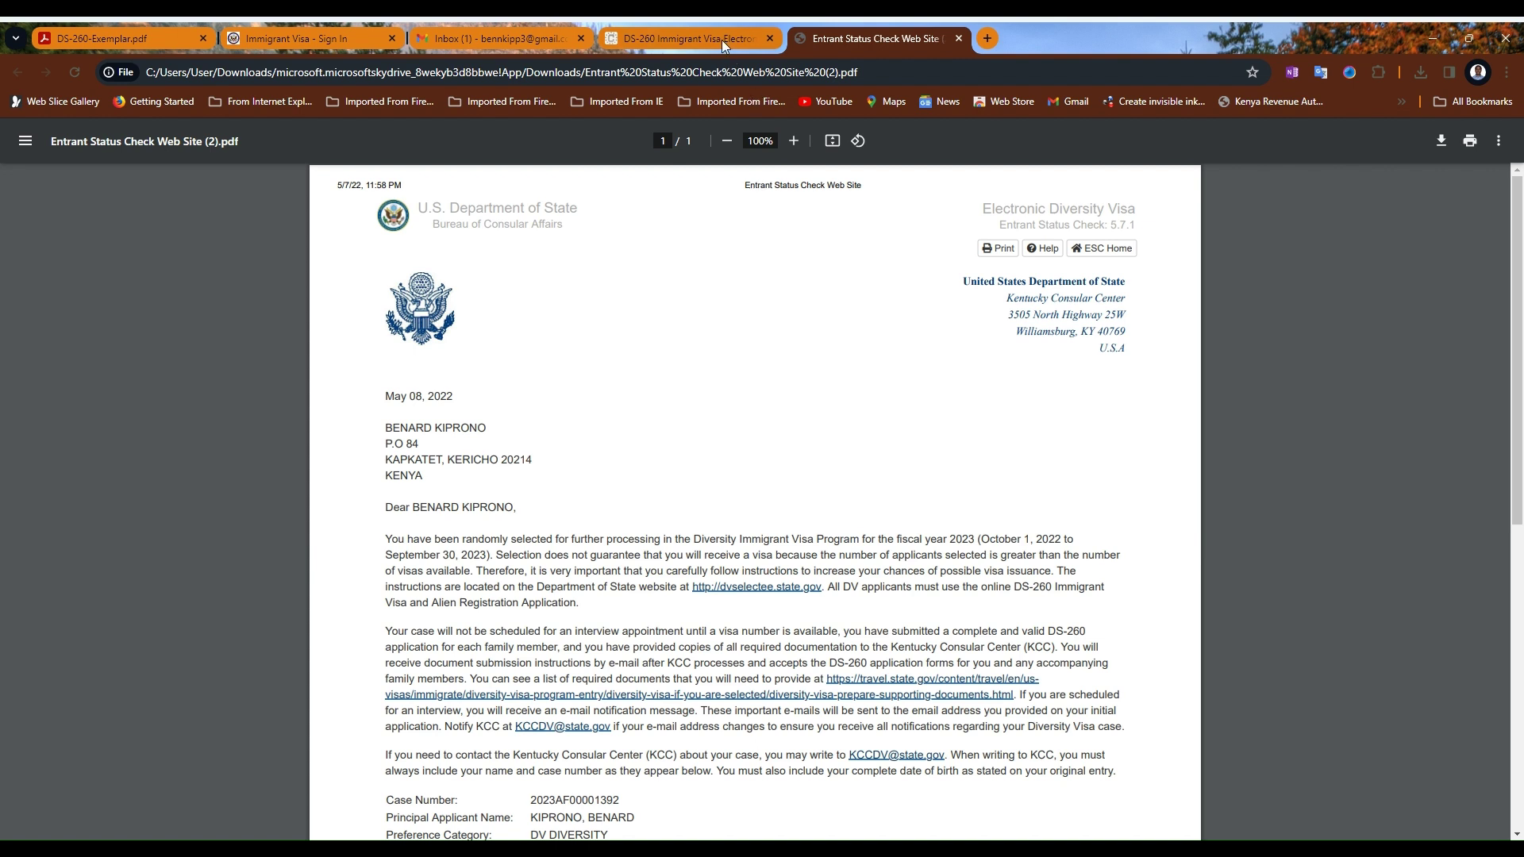
- Open the DS-260 FAQ page and read the answer to "What do I need to complete and submit forms online?"
mouse_move(722, 40)
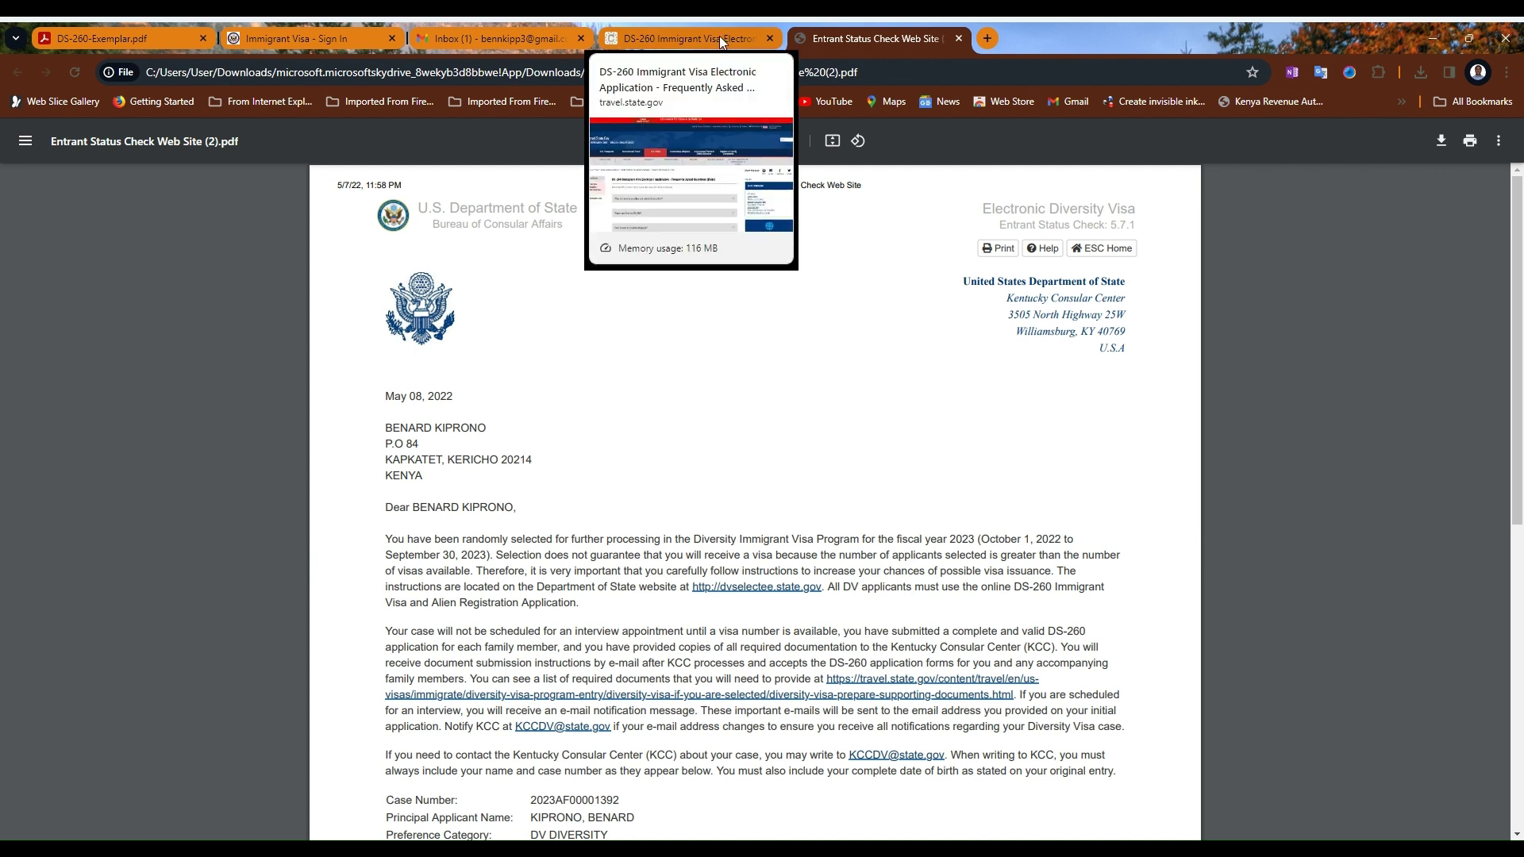
click(719, 37)
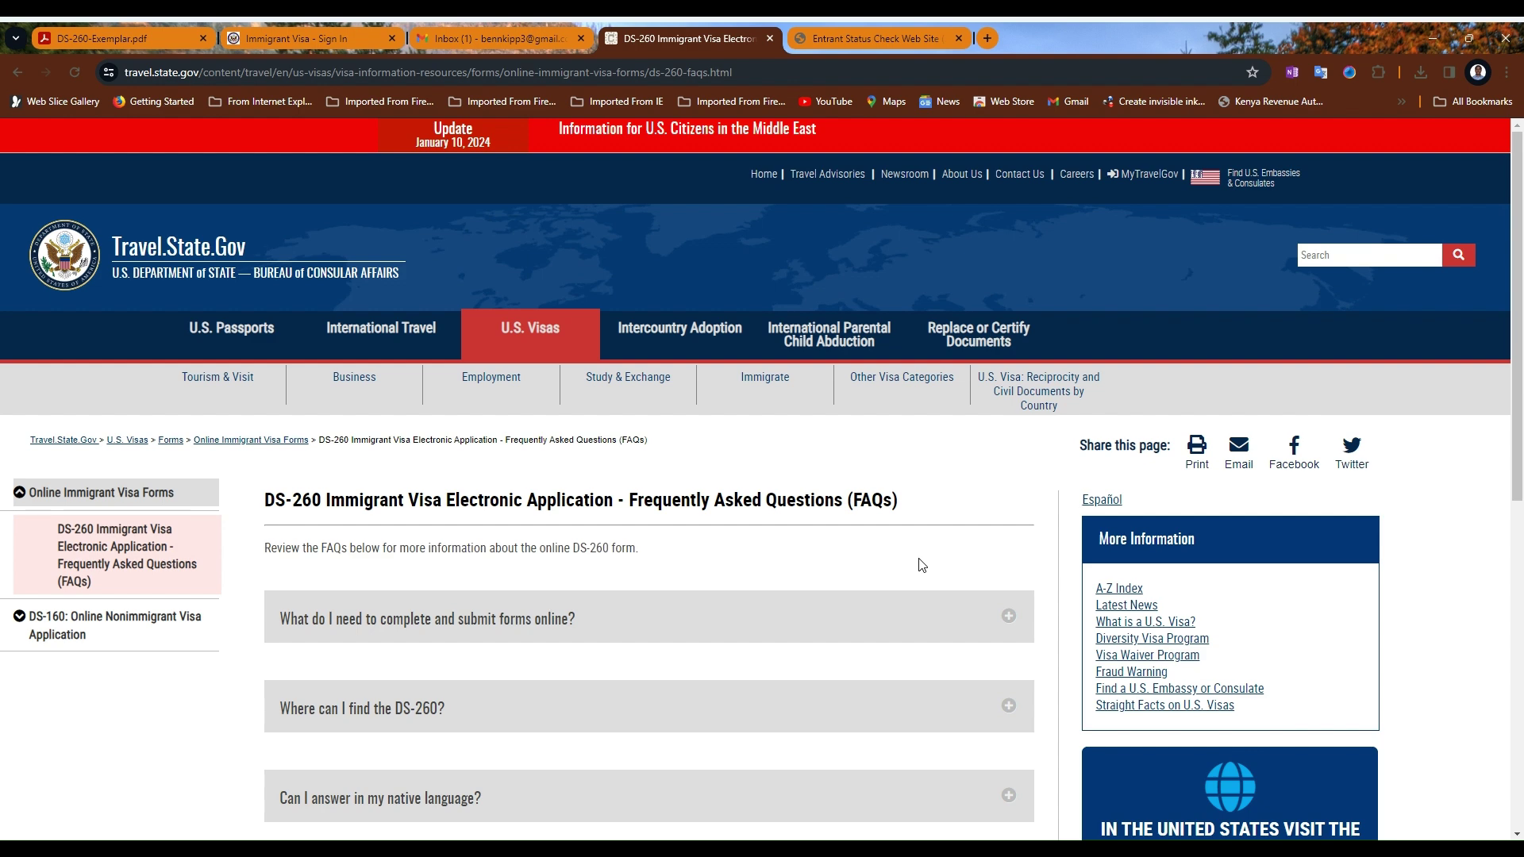
scroll(924, 556, down, 2)
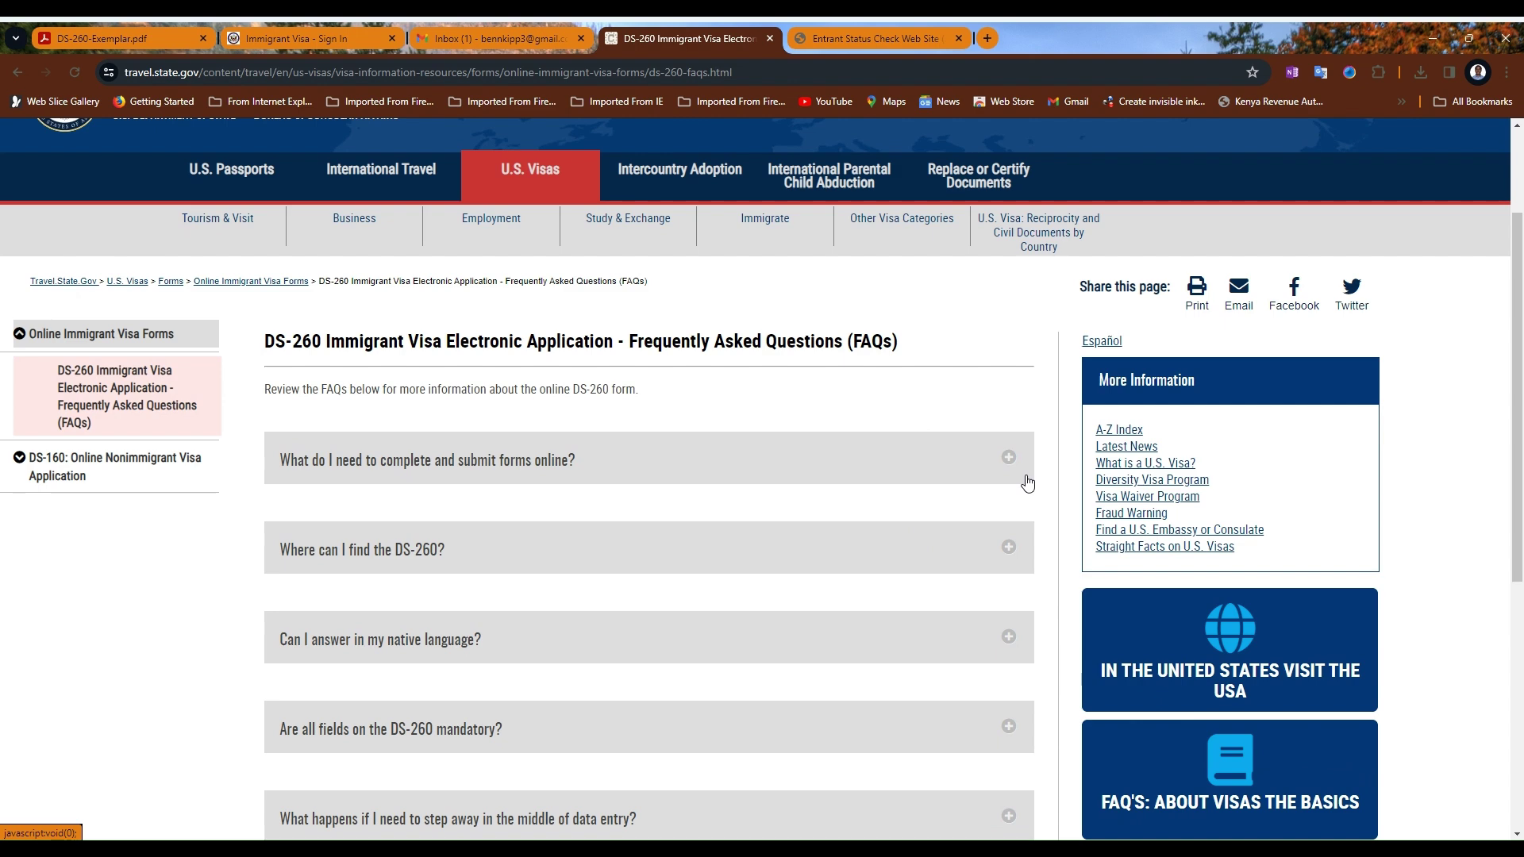
click(1008, 457)
scroll(929, 428, down, 1)
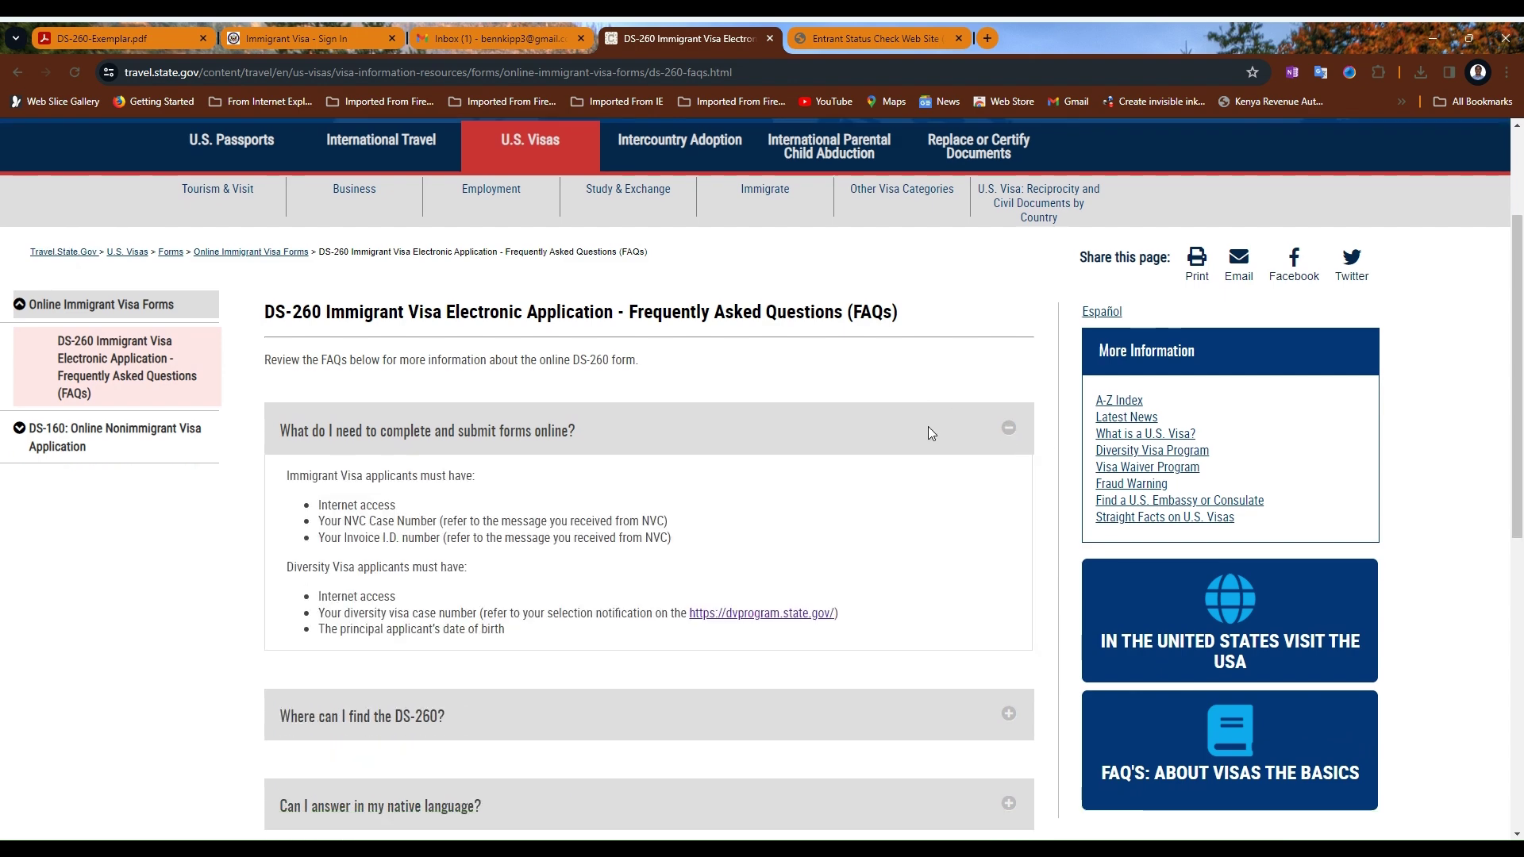
scroll(931, 432, down, 1)
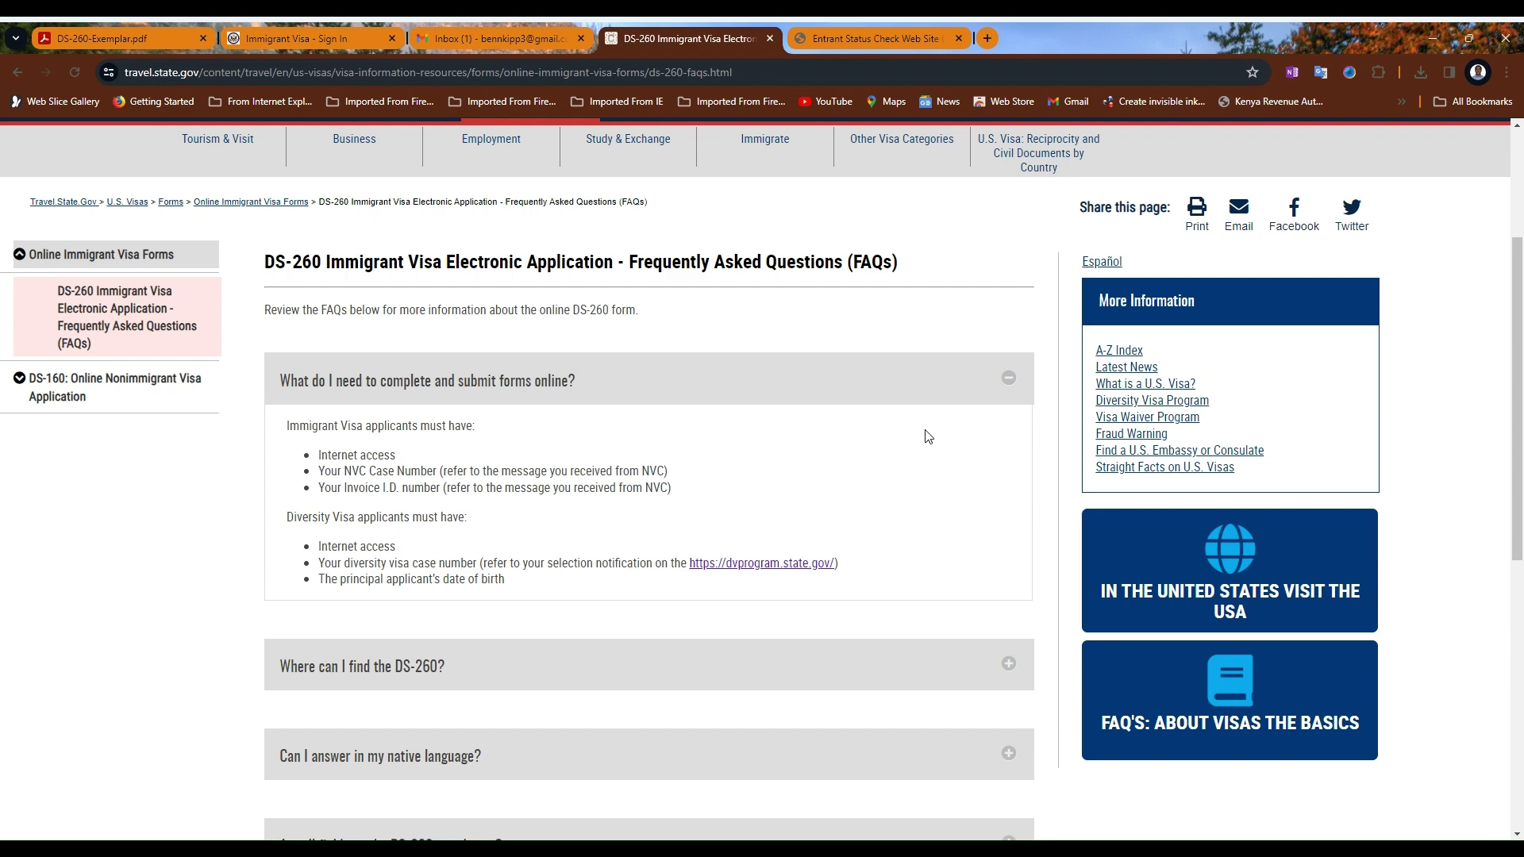
- Follow the supporting-documents link in the selection letter and open Step 5, Submit Your Immigrant Visa and Alien Registration Application
click(916, 38)
scroll(973, 707, down, 1)
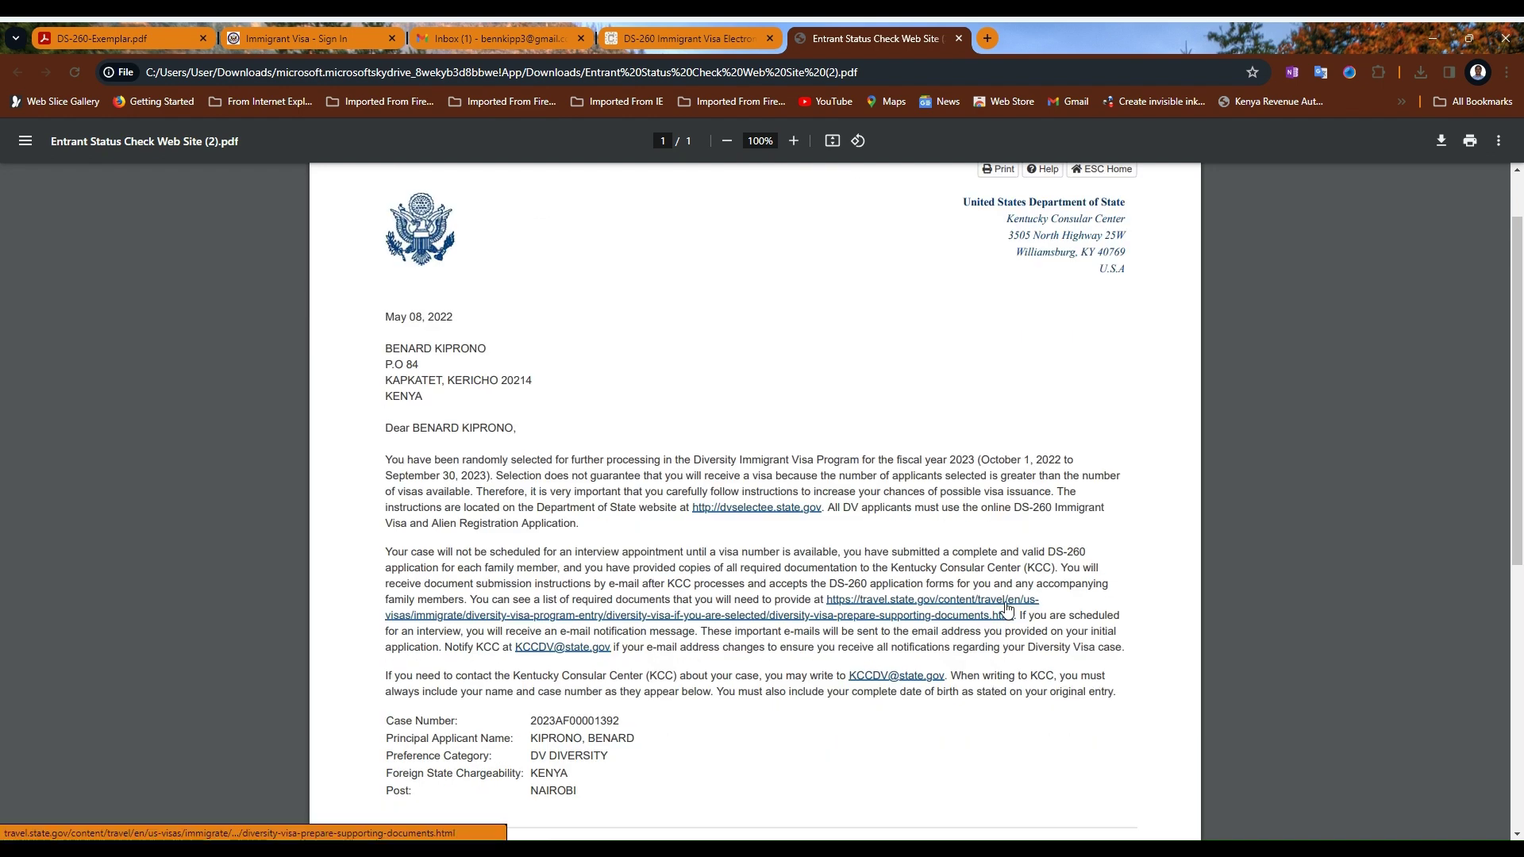
click(904, 602)
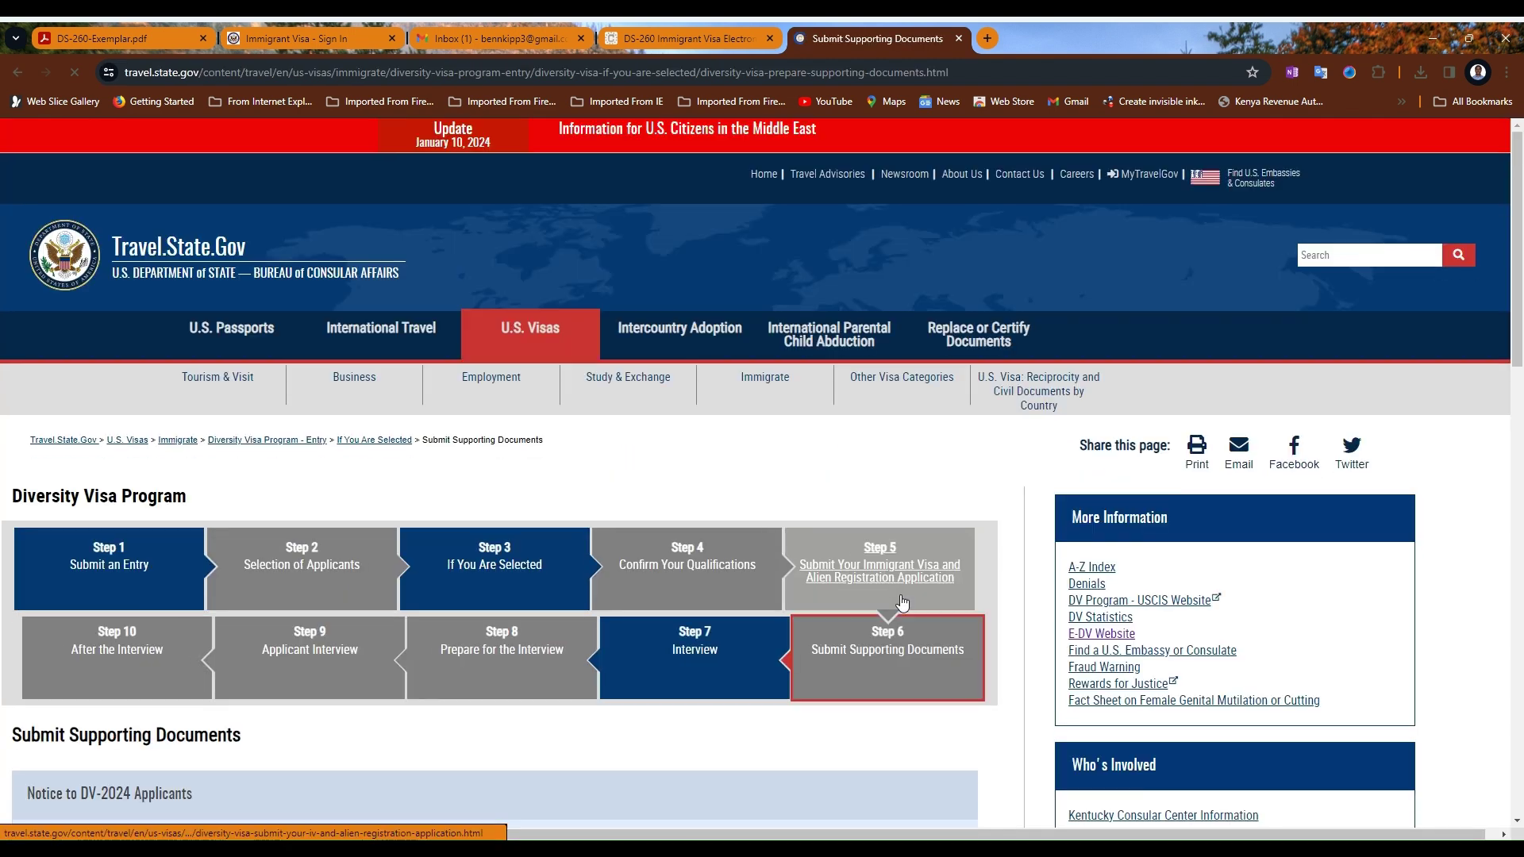
scroll(958, 561, down, 1)
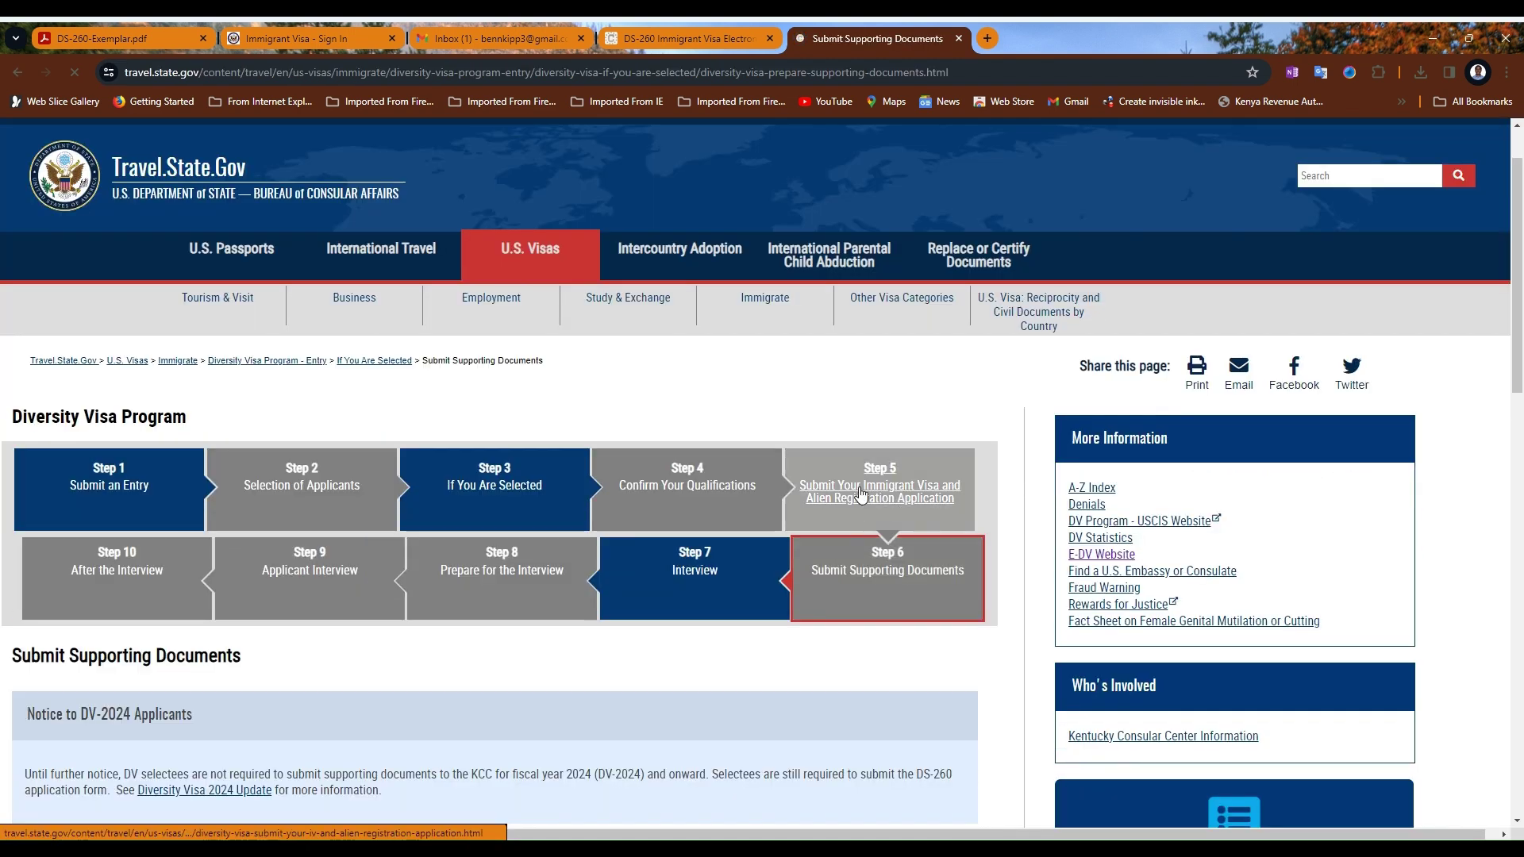
click(897, 486)
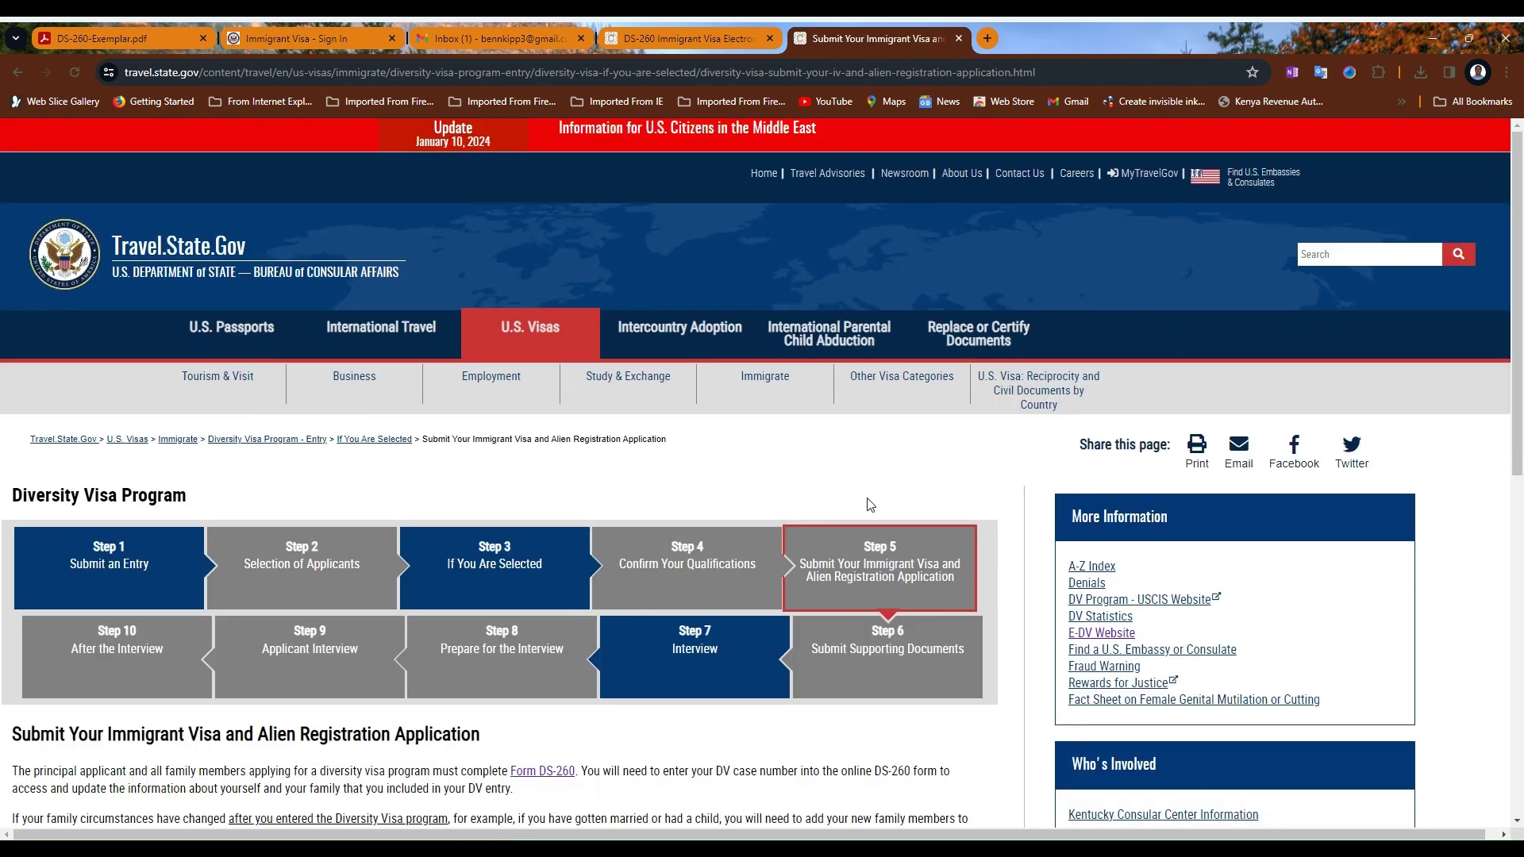
- Go from the Form DS-260 link to the online immigrant visa application's sign-in page and accept the Privacy Act Notice terms
scroll(644, 558, down, 2)
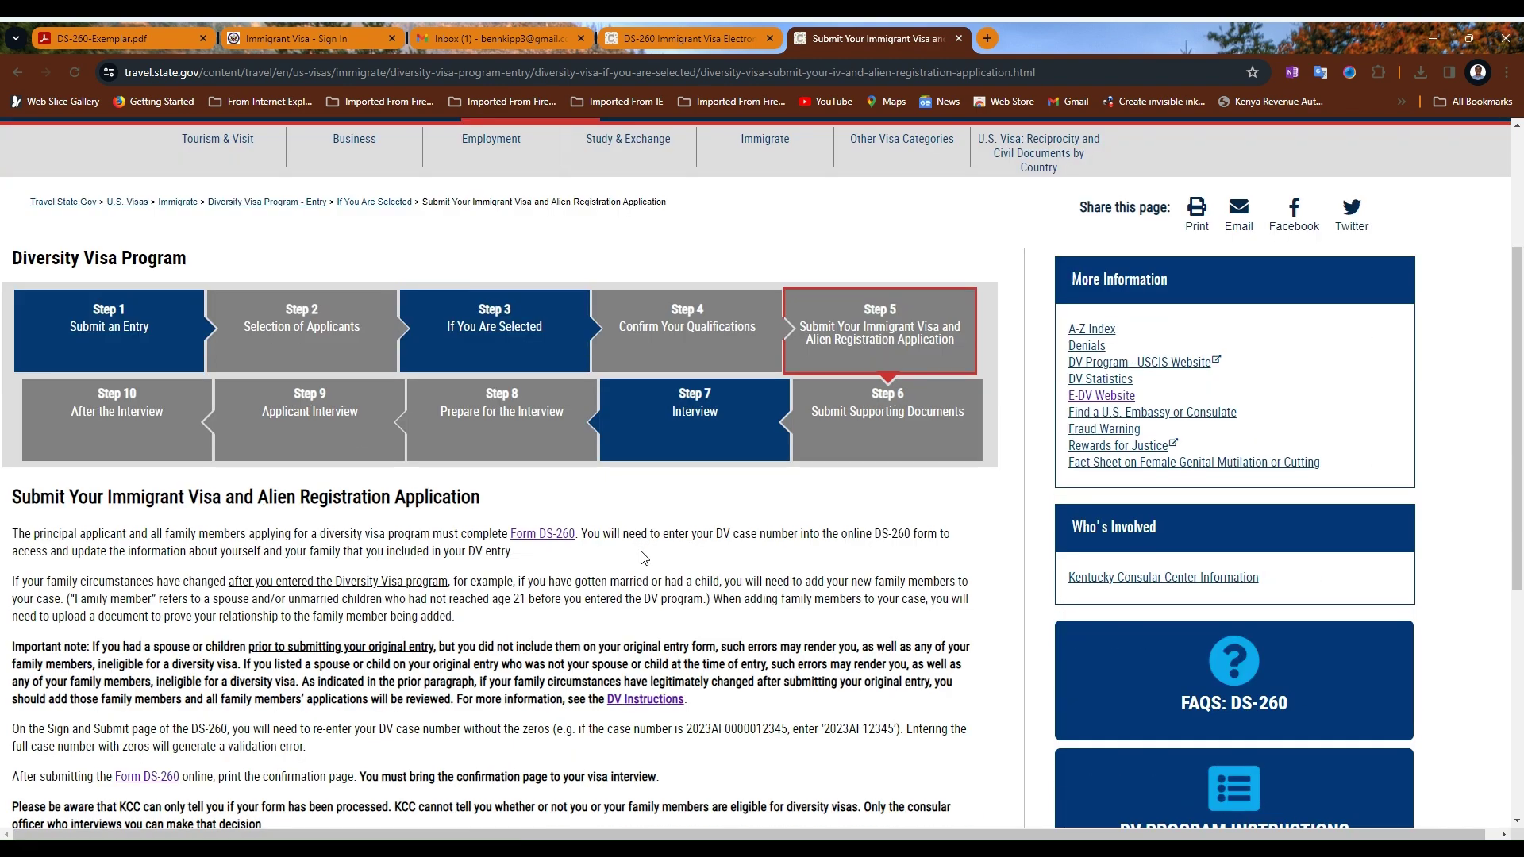
click(553, 538)
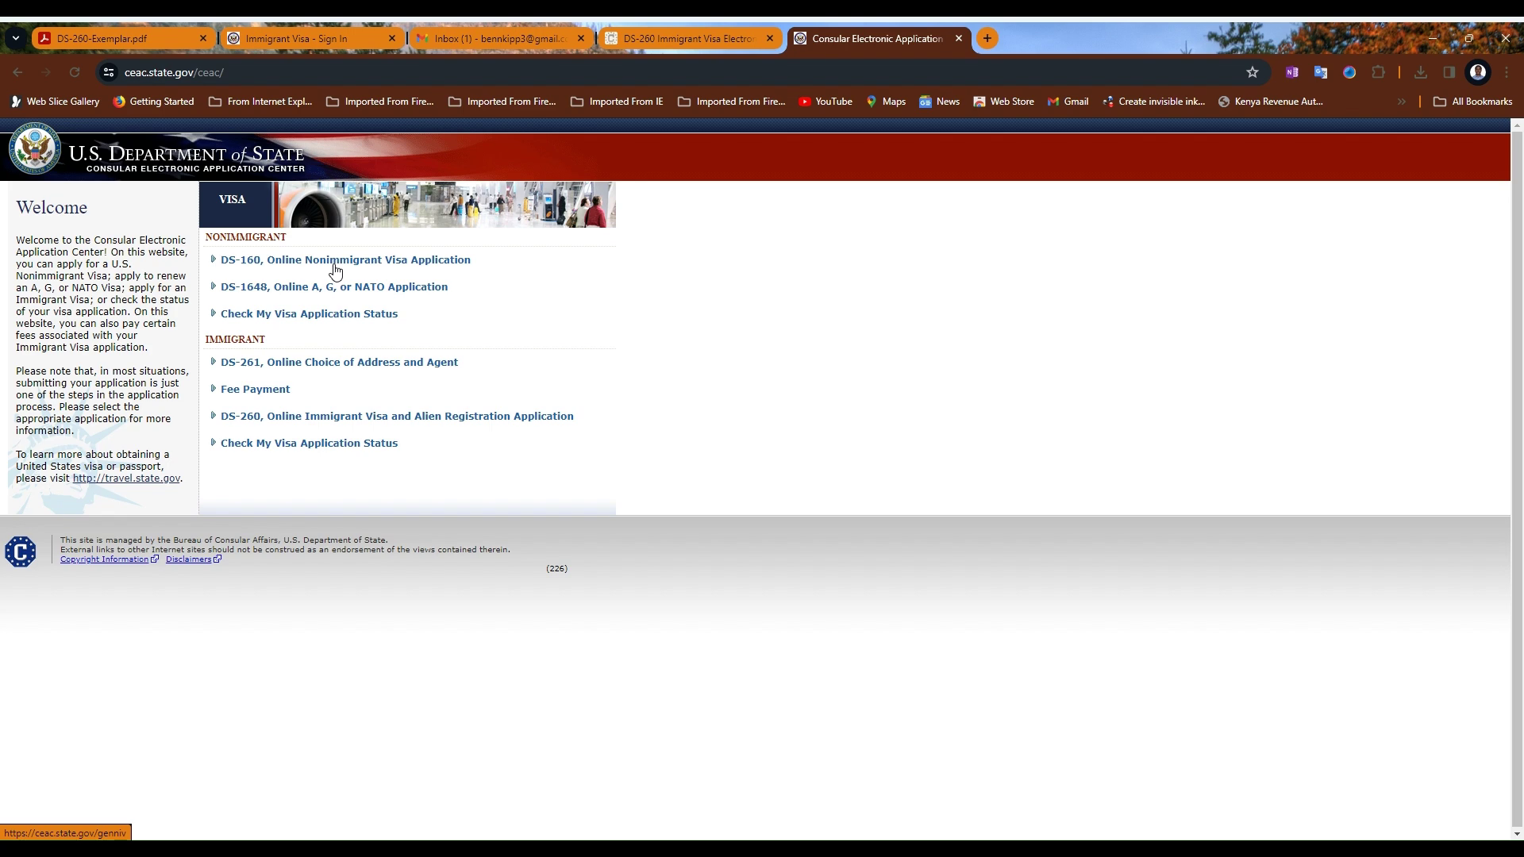
click(253, 416)
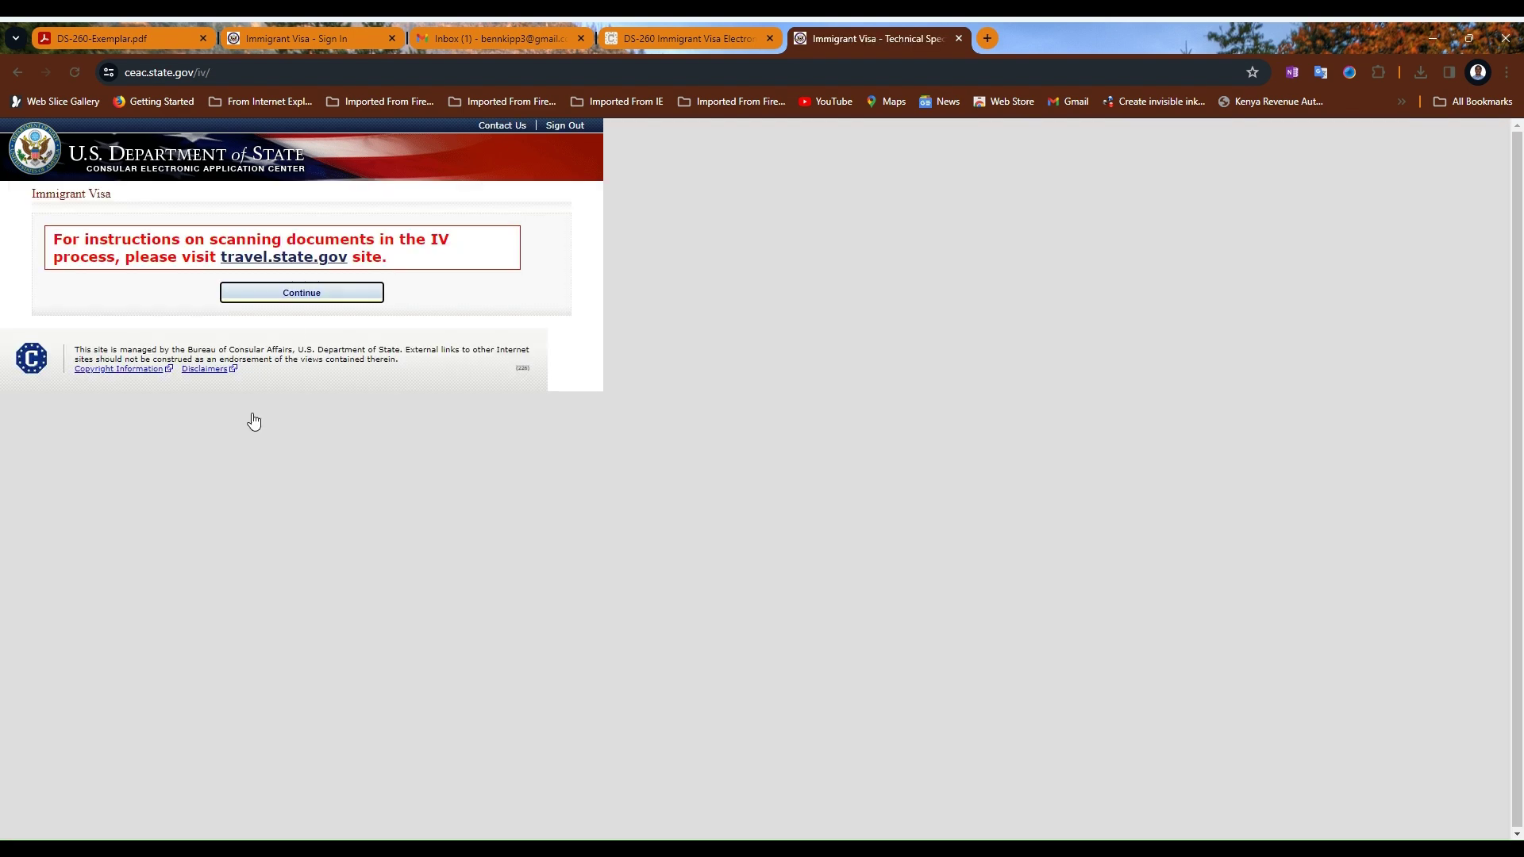
click(314, 292)
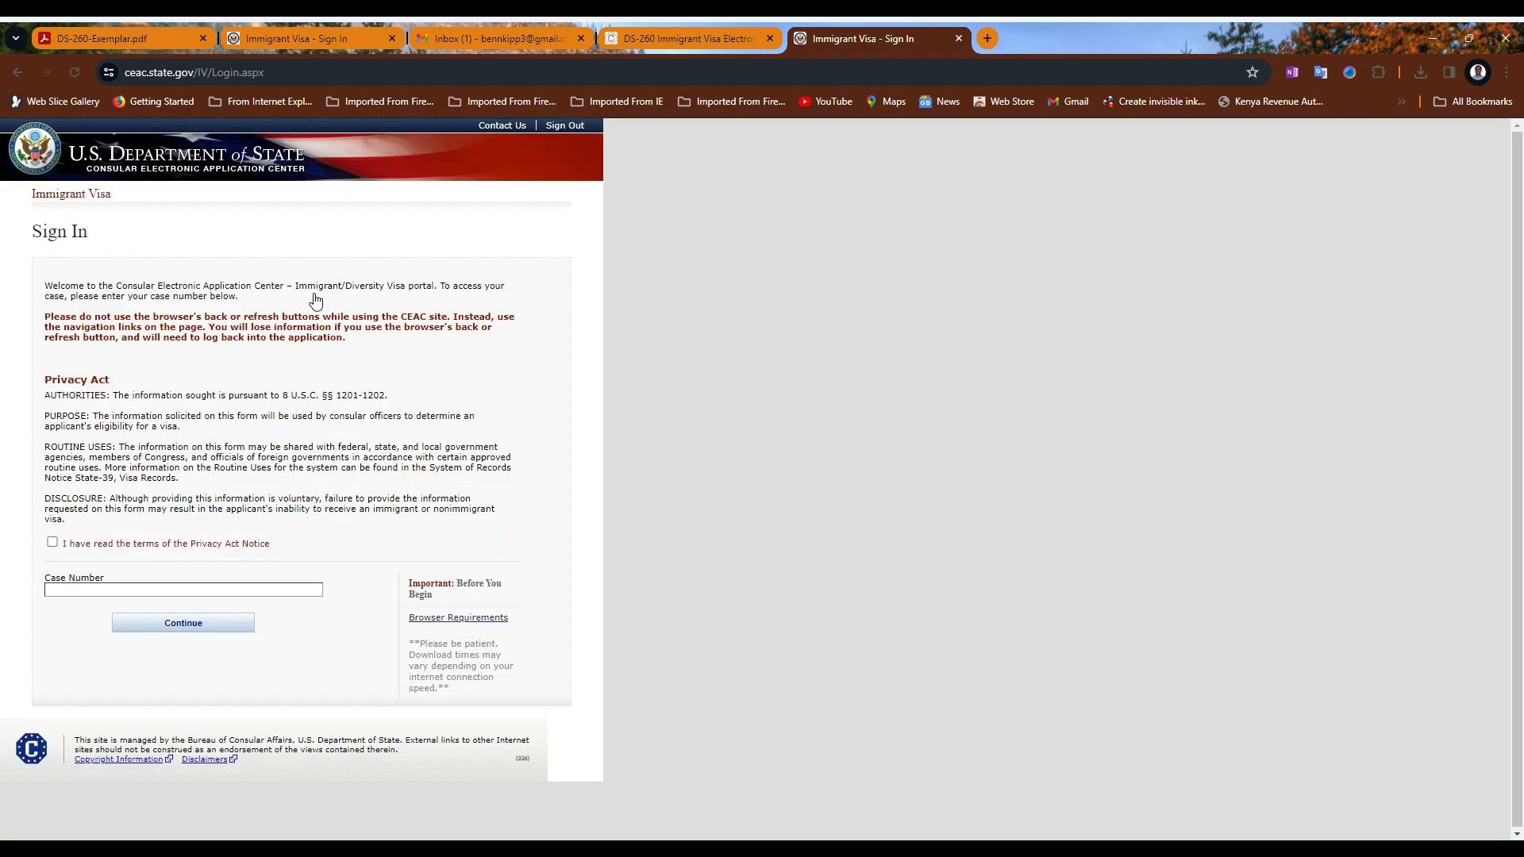
click(52, 543)
click(83, 590)
right_click(82, 589)
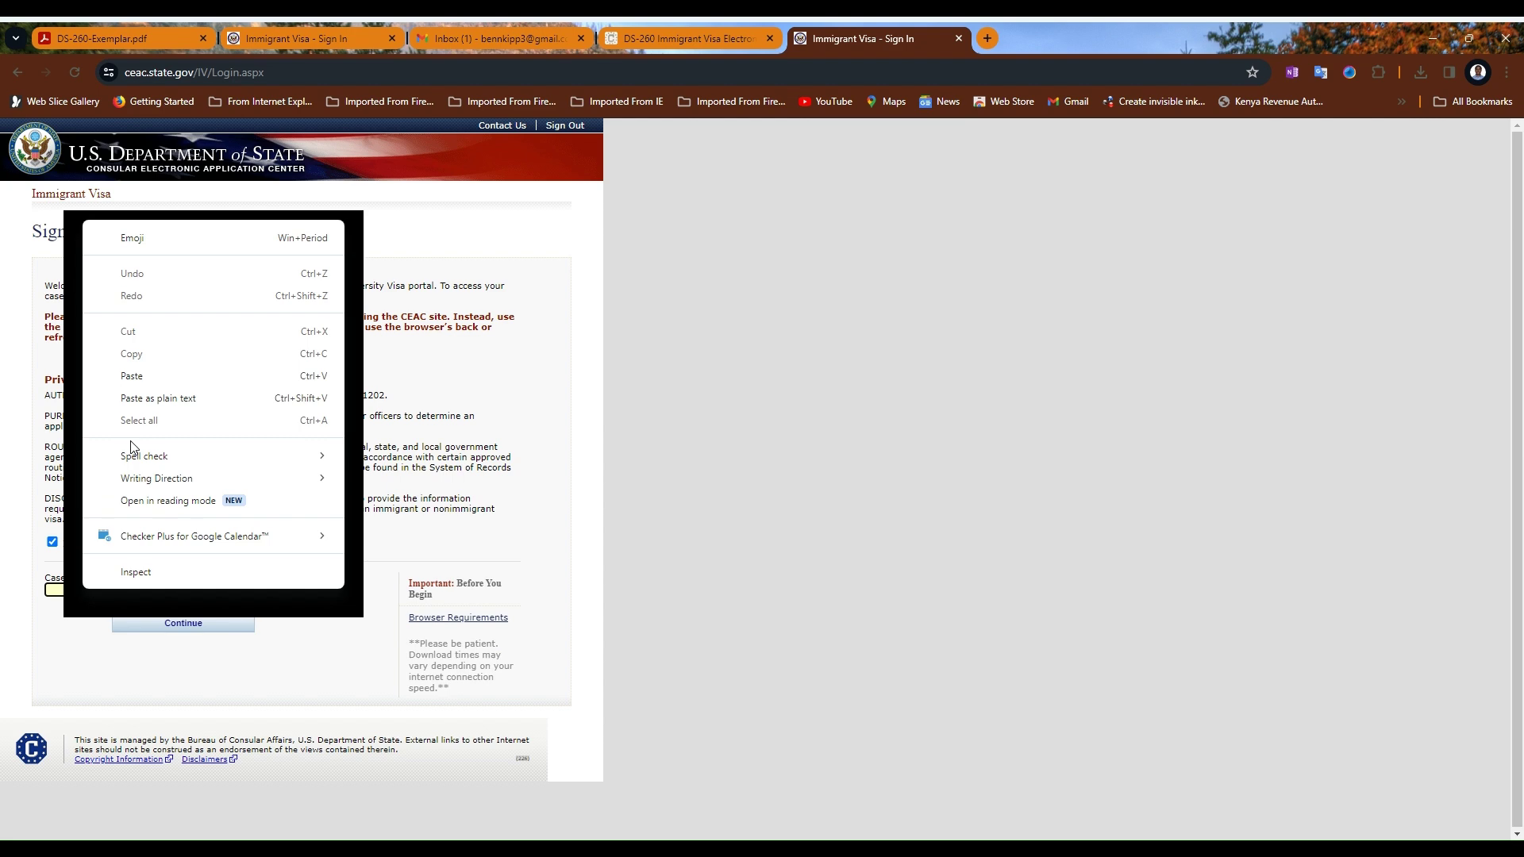
click(146, 377)
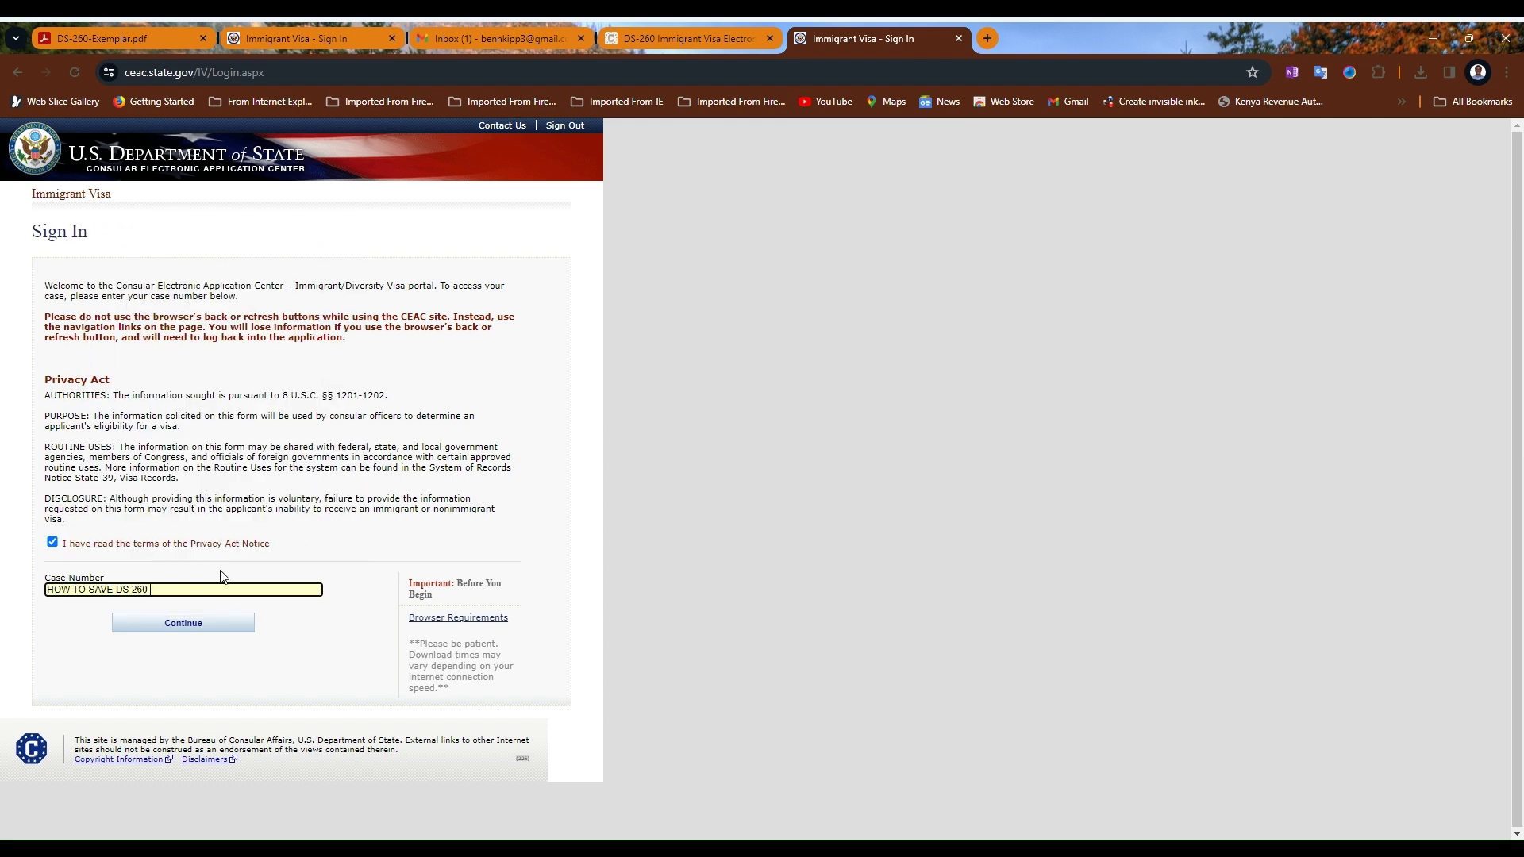
key(BackSpace)
key(BackSpace)
key(BackSpace)
key(BackSpace)
key(BackSpace)
key(BackSpace)
key(BackSpace)
key(BackSpace)
key(BackSpace)
key(BackSpace)
key(BackSpace)
key(BackSpace)
key(BackSpace)
key(BackSpace)
key(BackSpace)
key(BackSpace)
key(BackSpace)
key(BackSpace)
key(BackSpace)
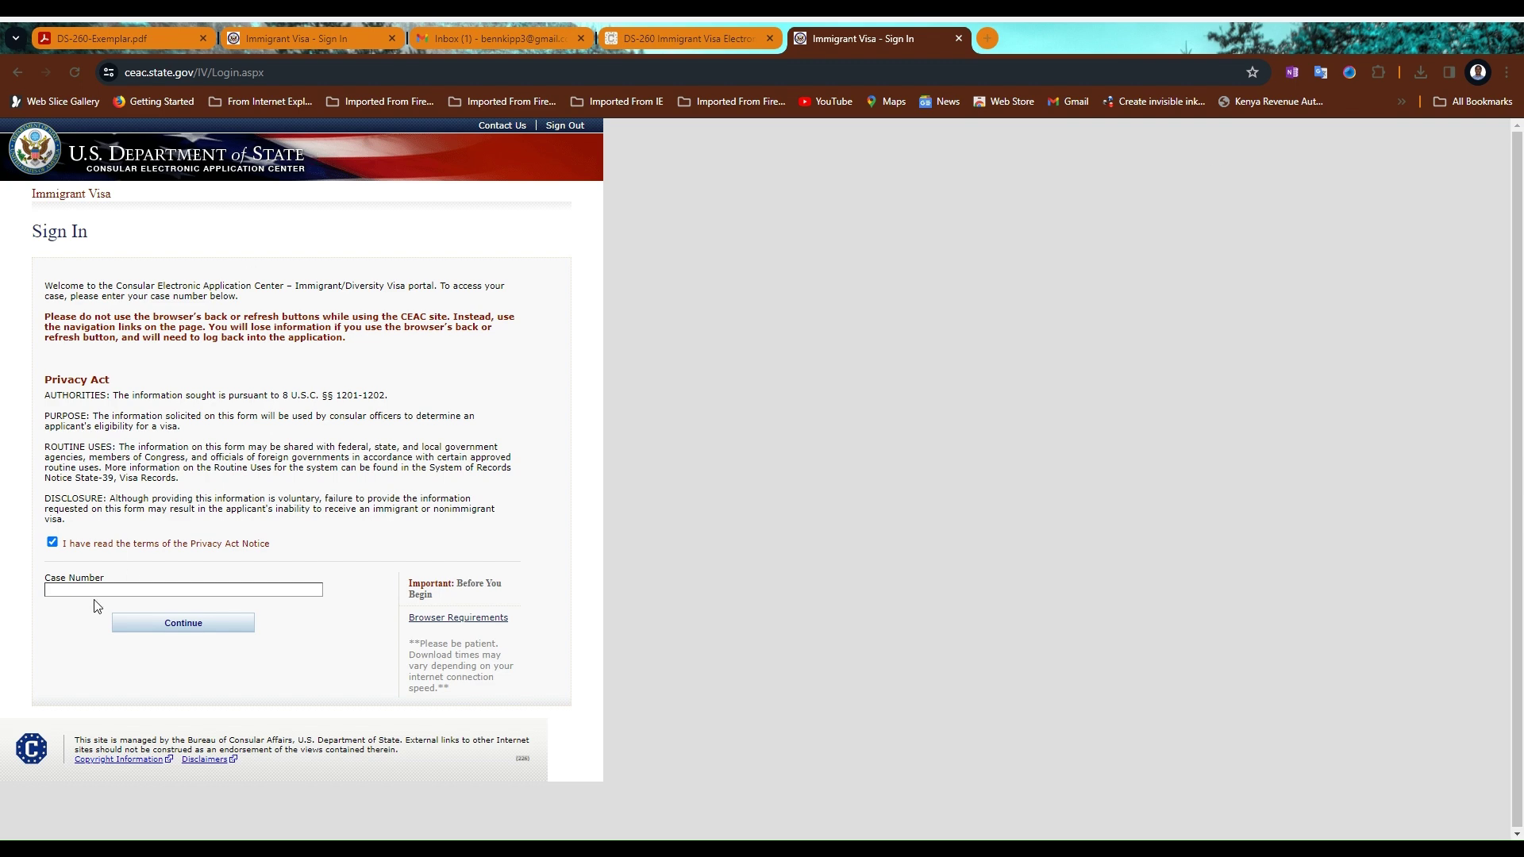
- Paste the diversity visa case number into the sign-in form and continue to the applicant details
click(72, 589)
right_click(72, 586)
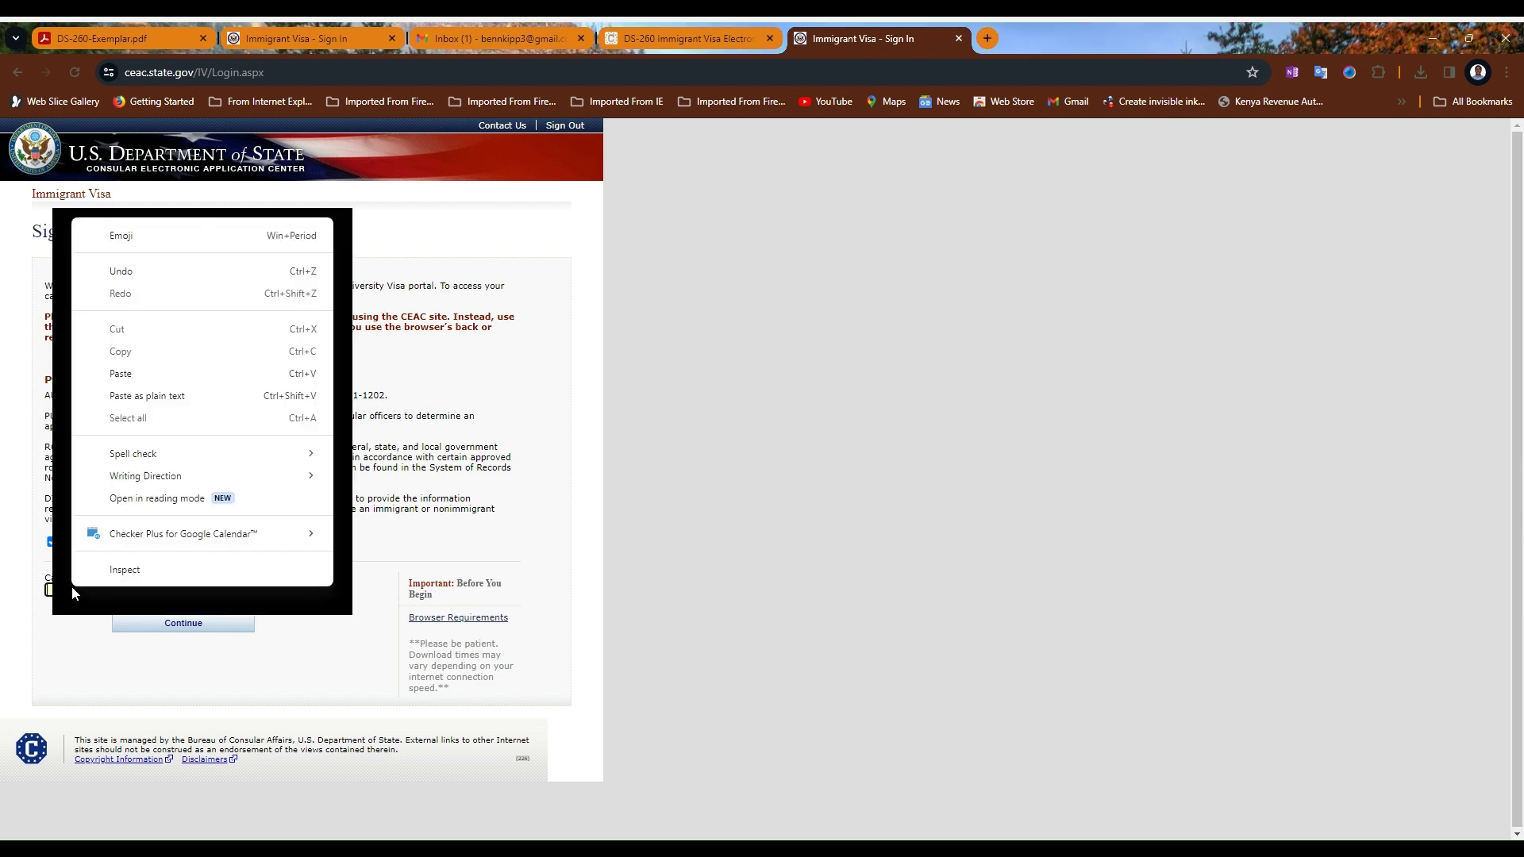
click(140, 379)
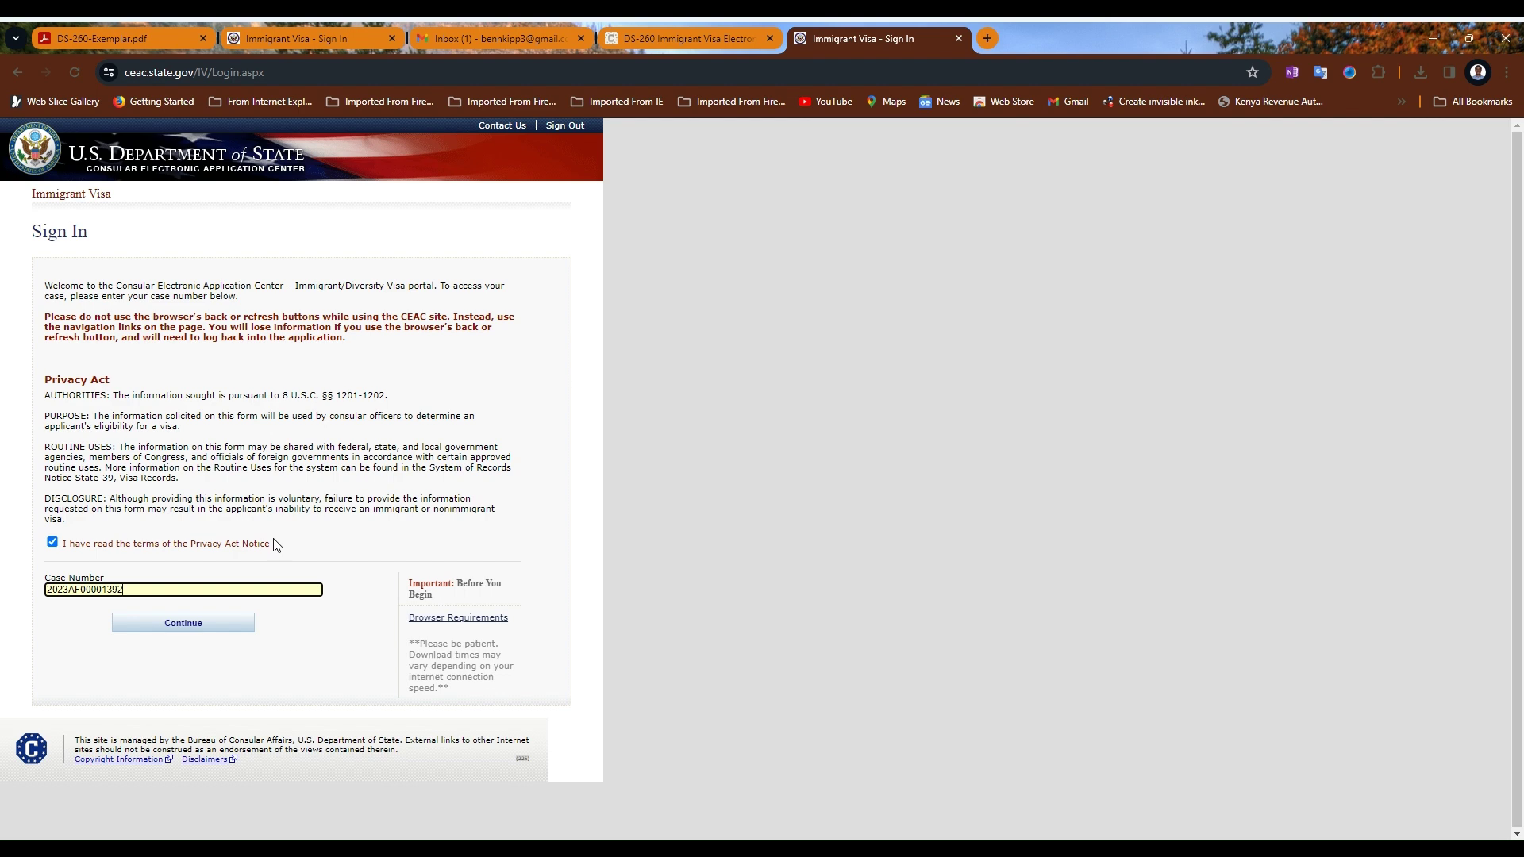
click(193, 624)
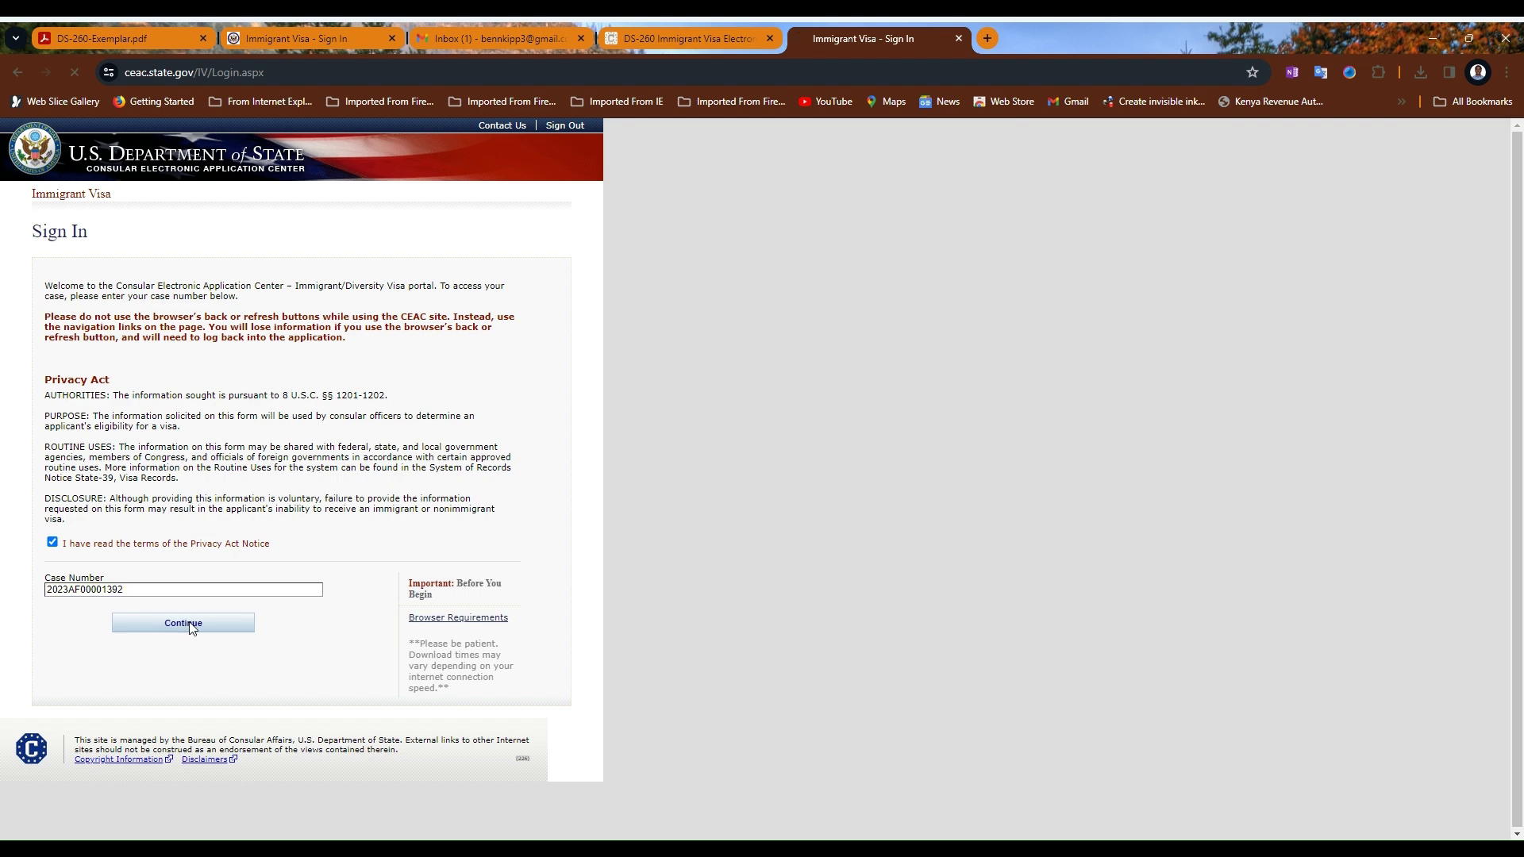
- Set the "I am the" field of the sign-in form to APPLICANT
scroll(401, 440, down, 1)
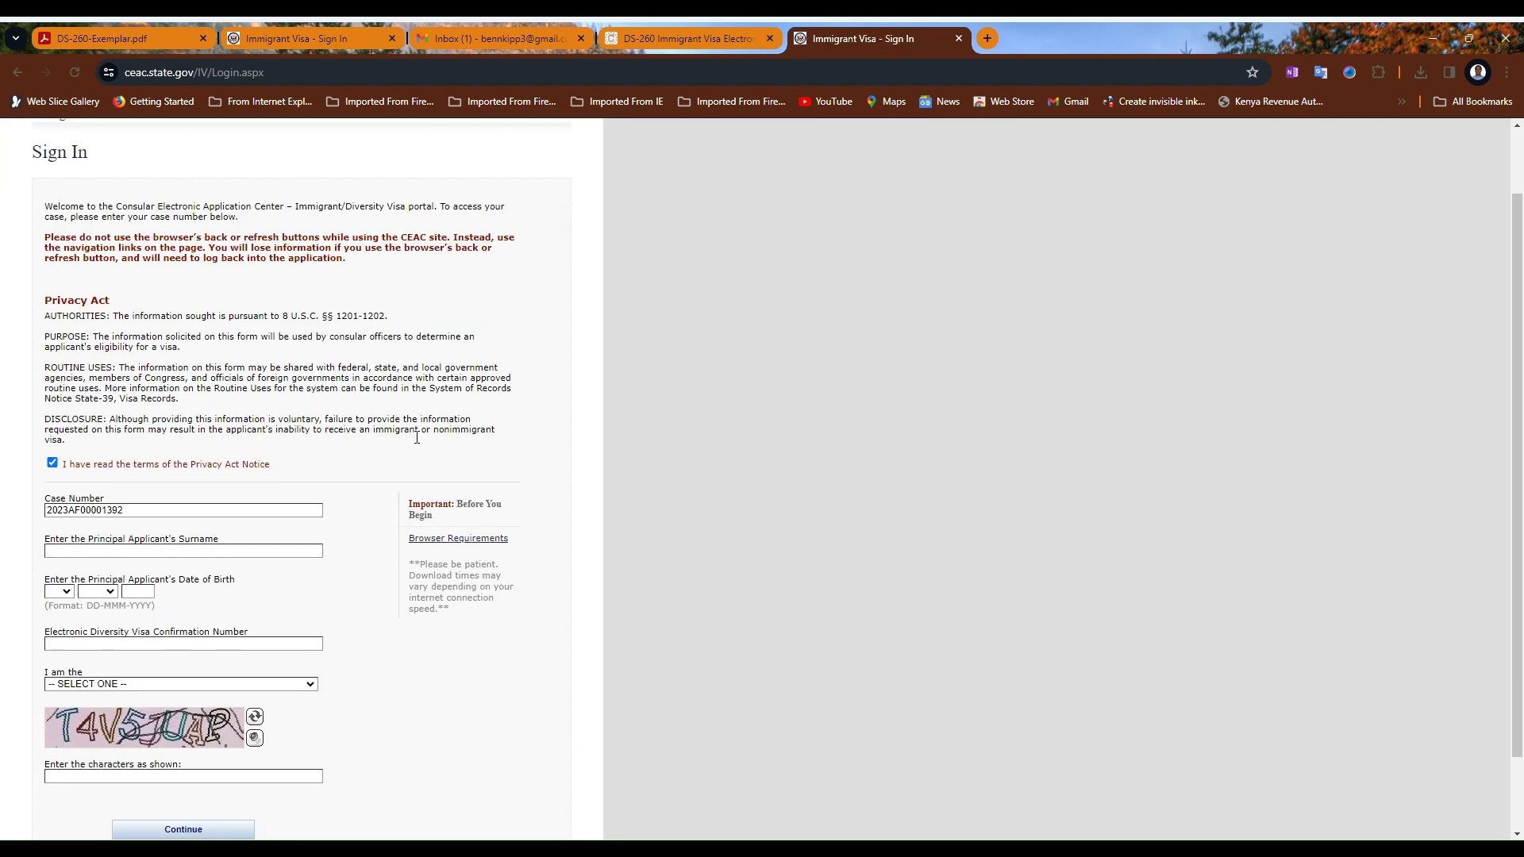
scroll(389, 459, down, 1)
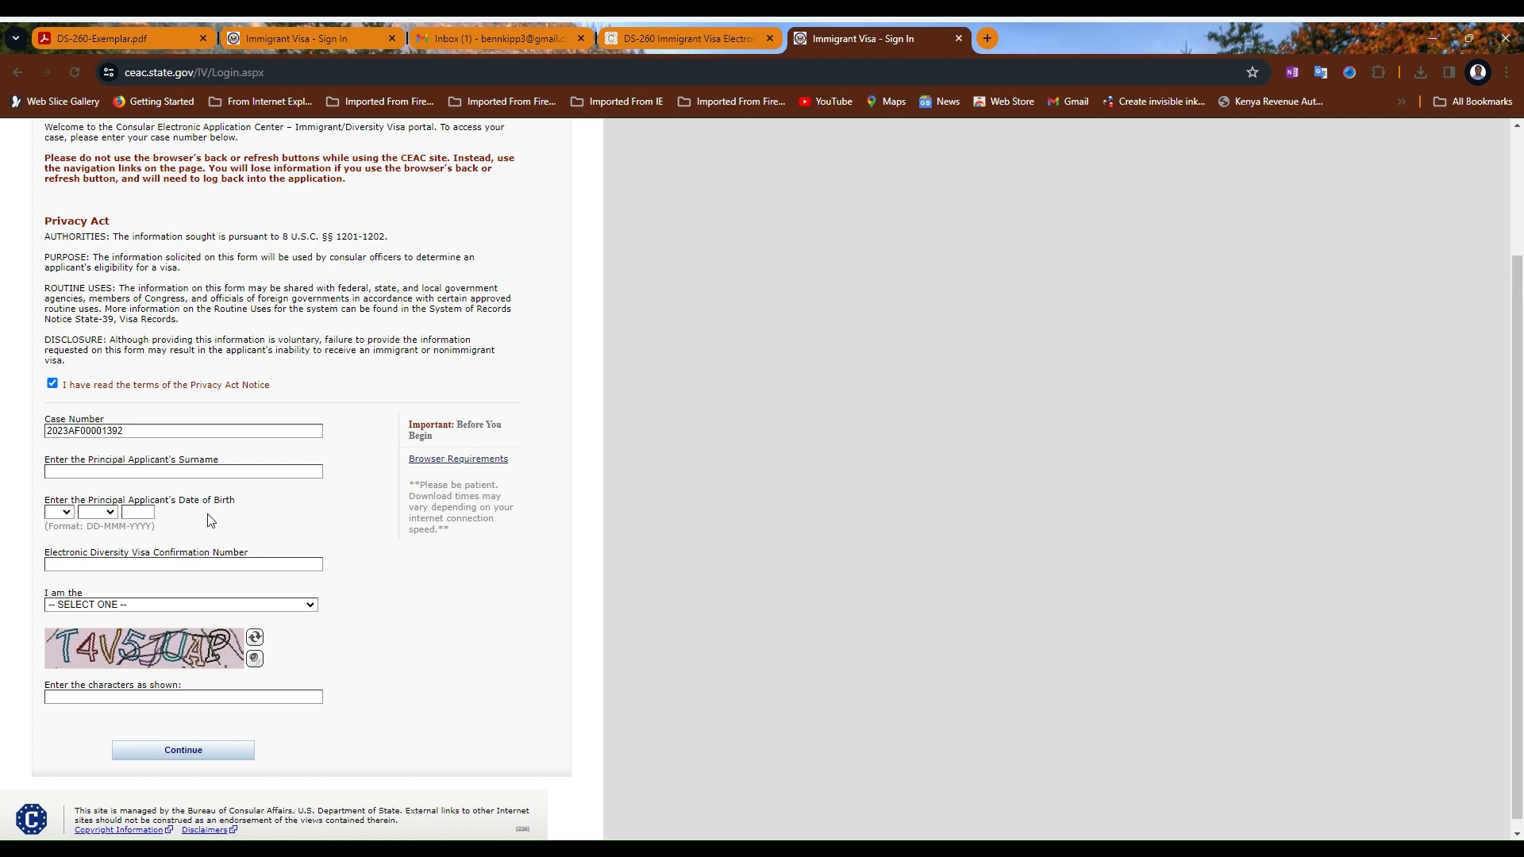
scroll(159, 536, down, 1)
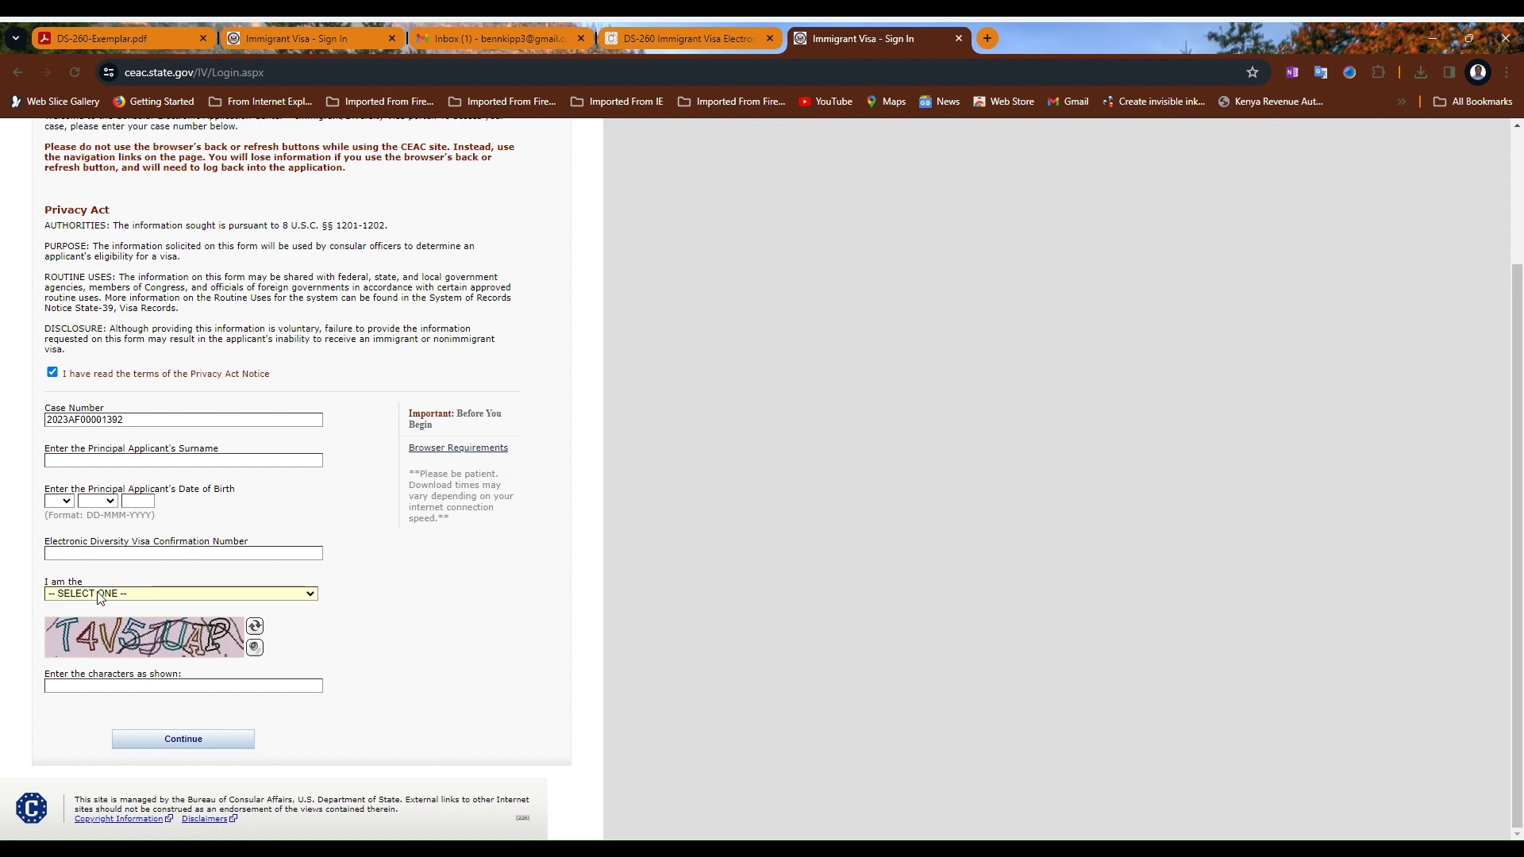
click(111, 606)
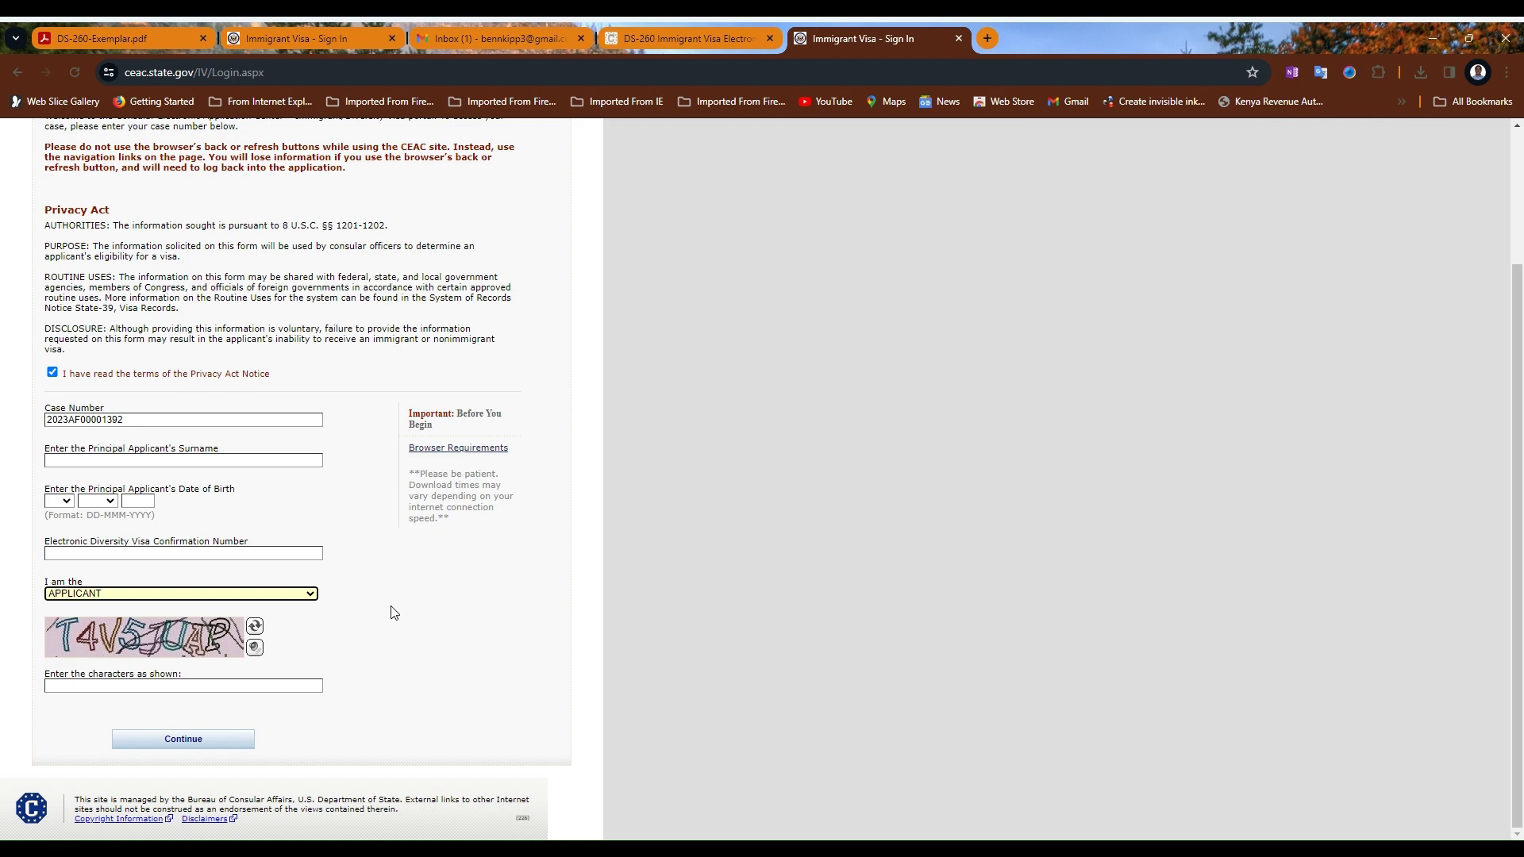
- Return to the DS-260 FAQs and expand "Where can I find the DS-260?" and "Can I answer in my native language?"
click(711, 36)
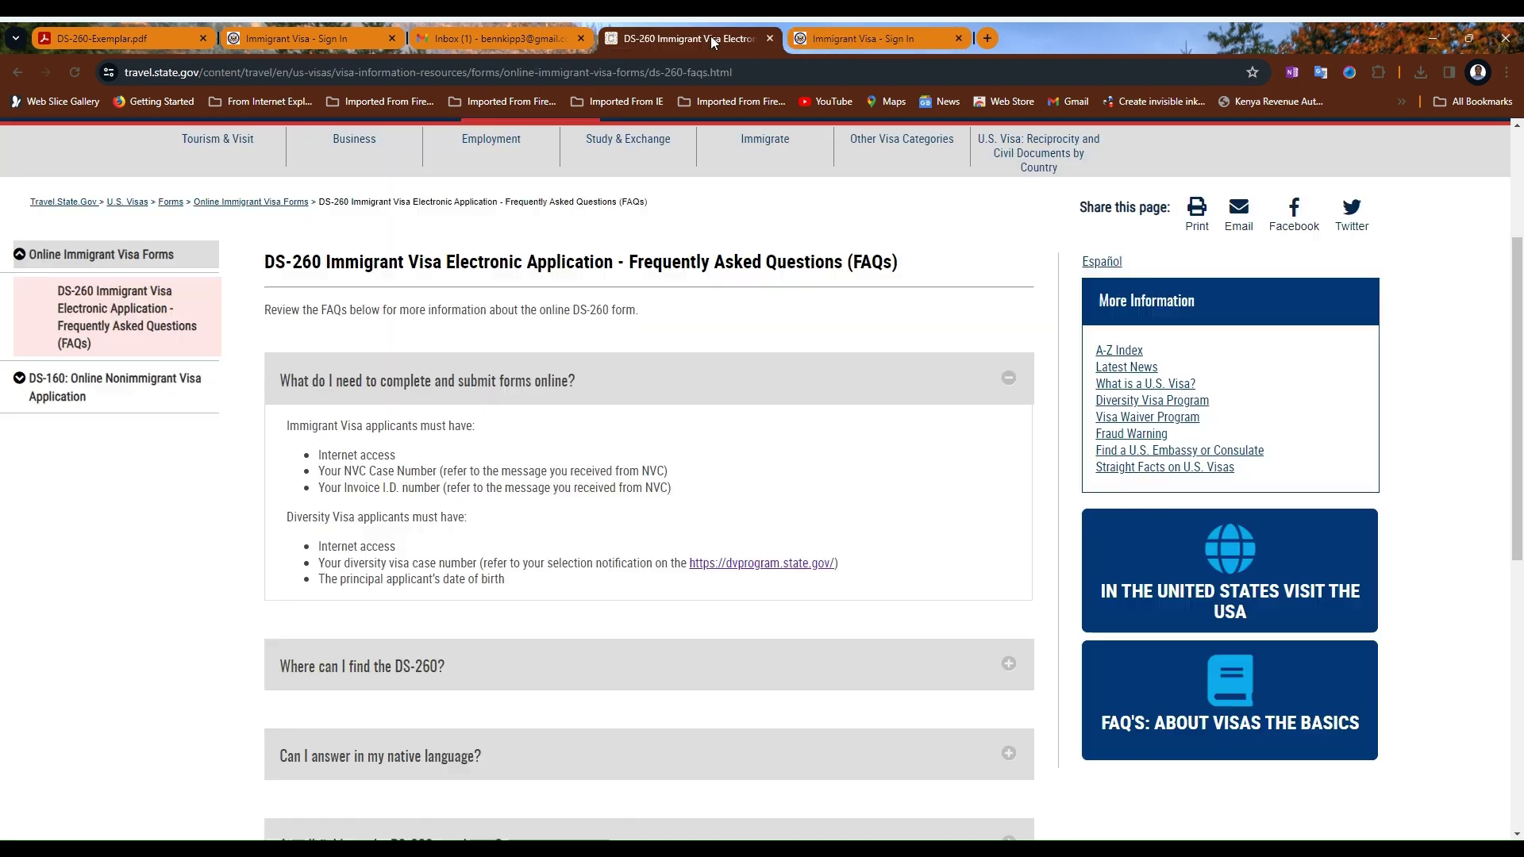
scroll(729, 283, down, 3)
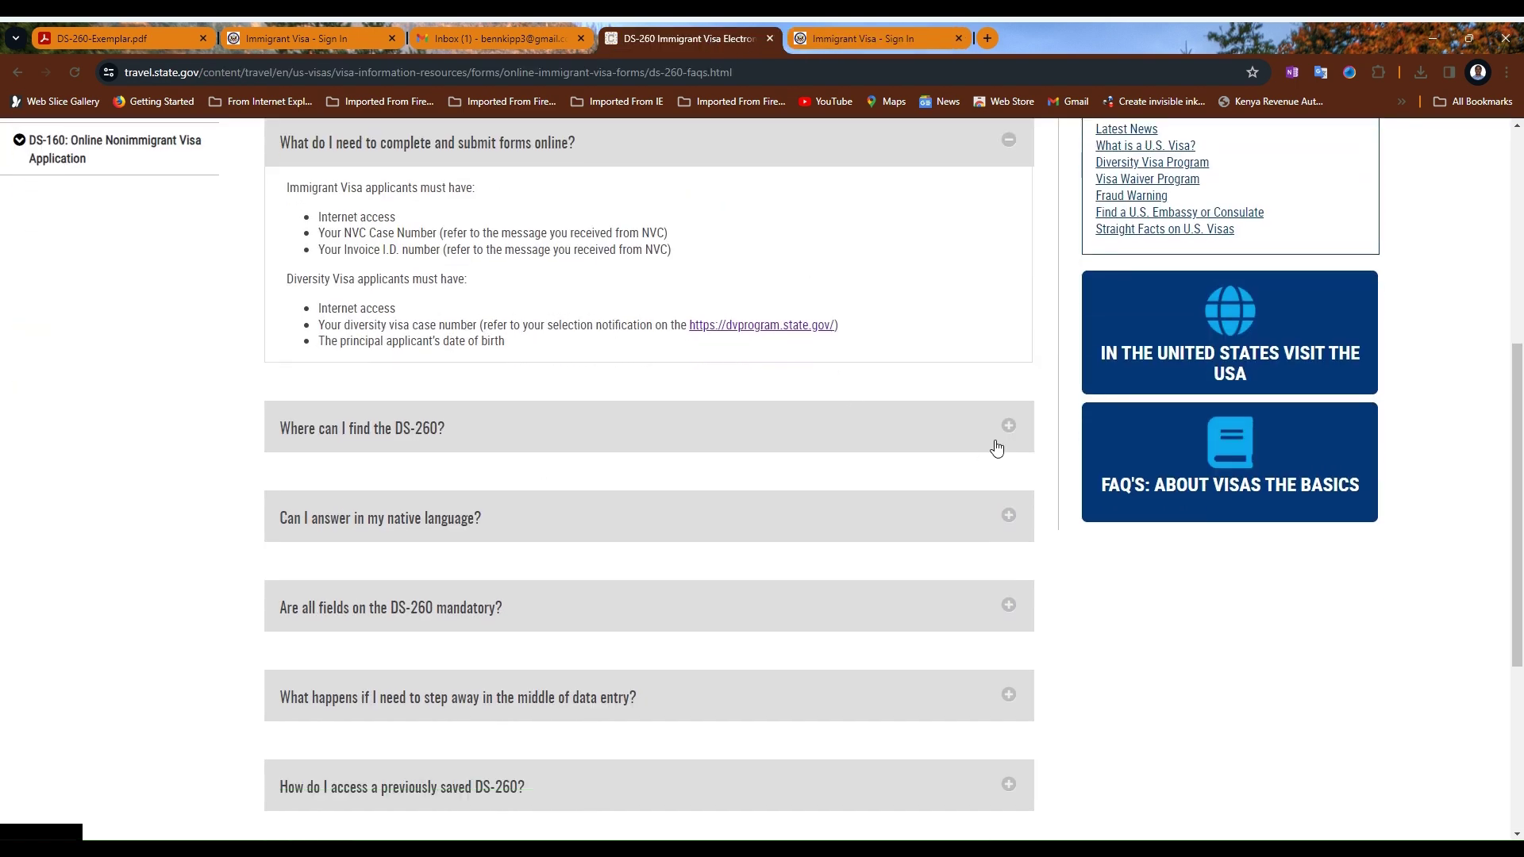
click(1009, 433)
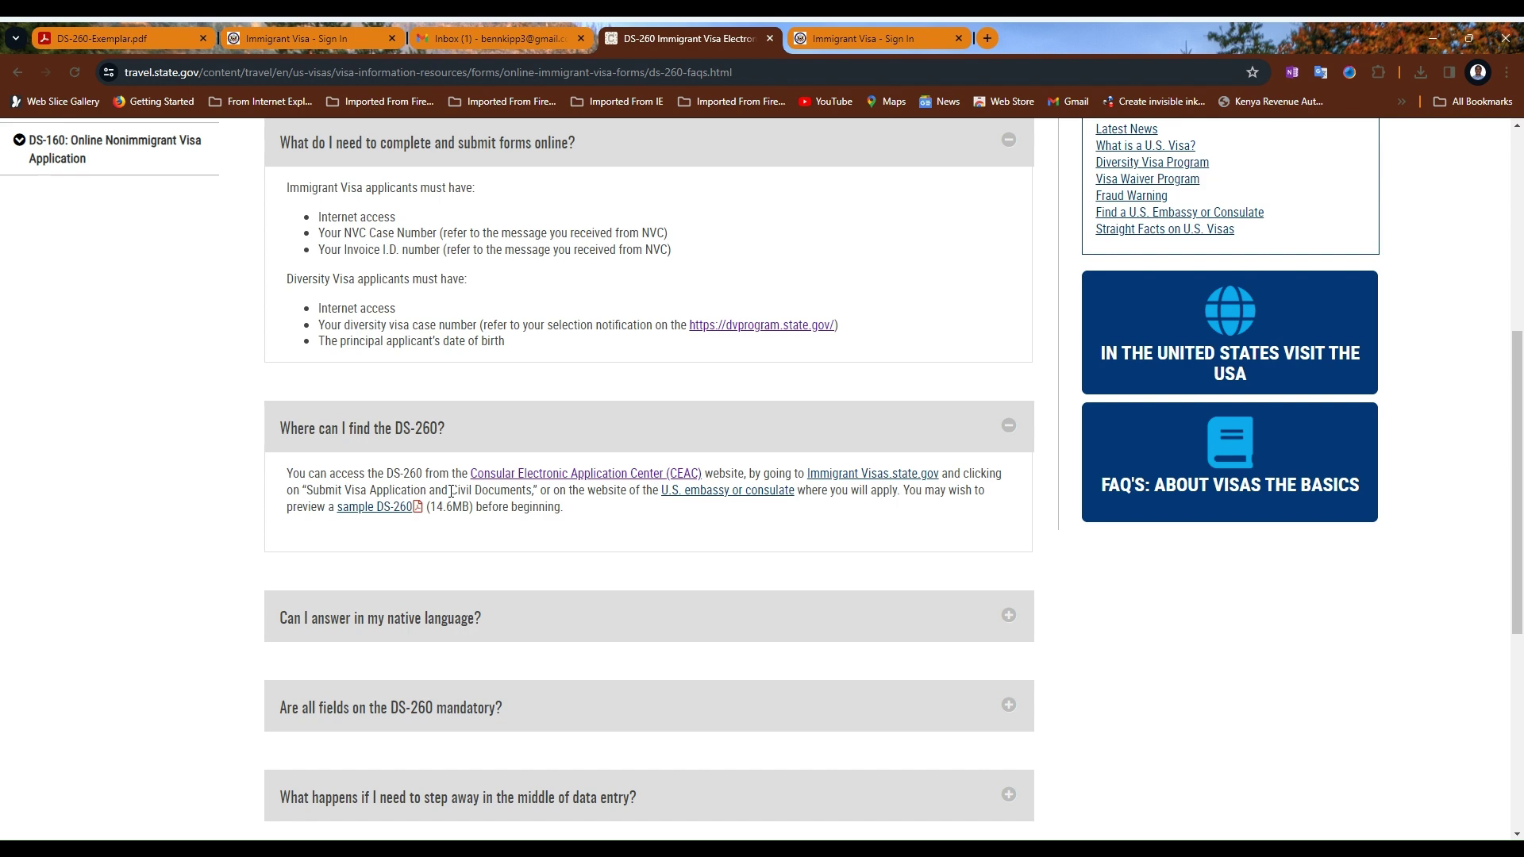
scroll(463, 475, down, 2)
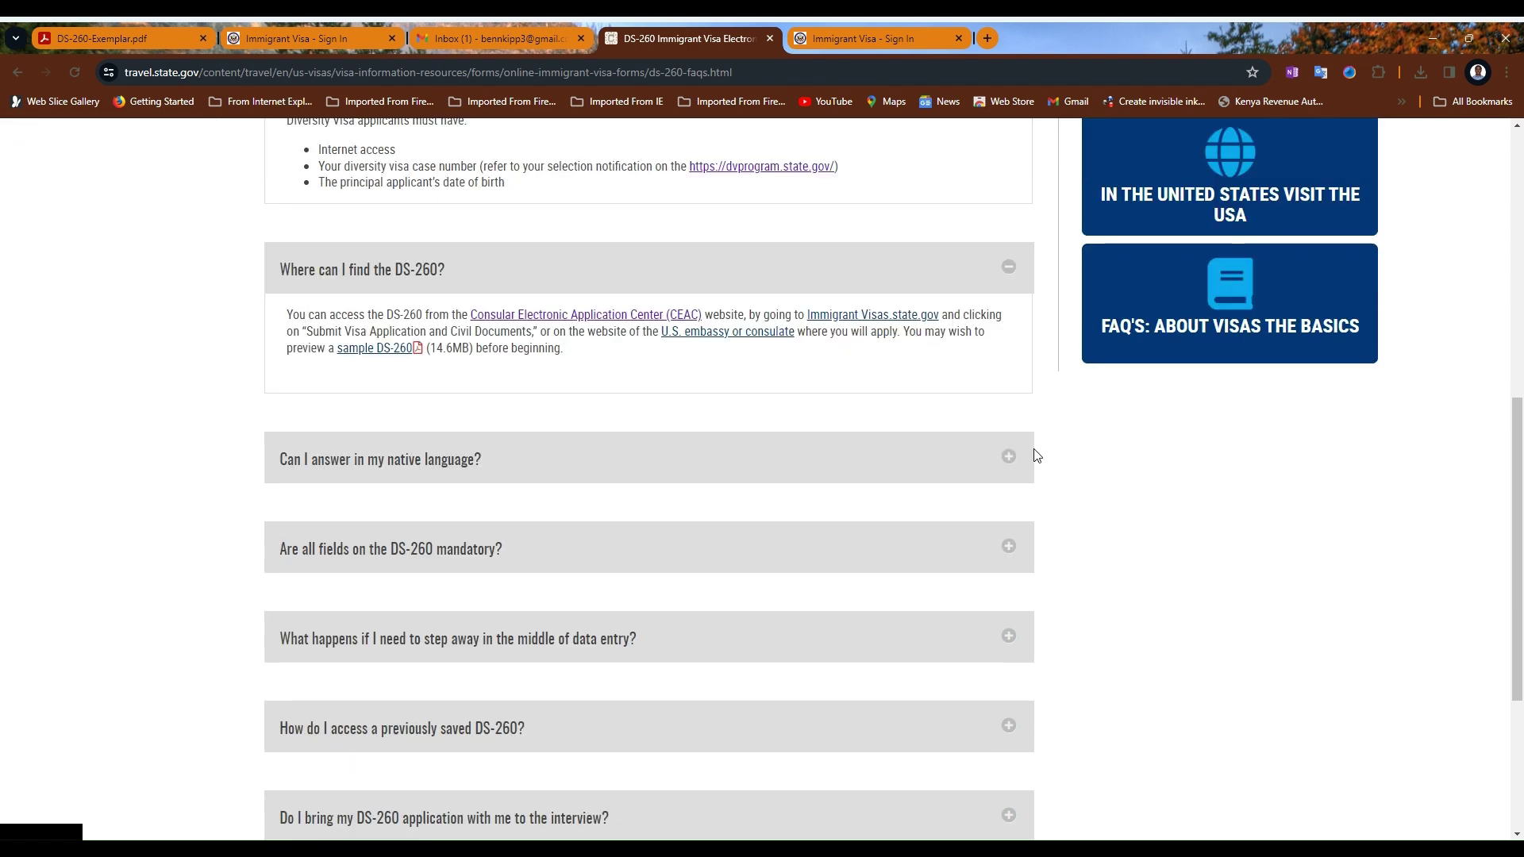
click(1009, 459)
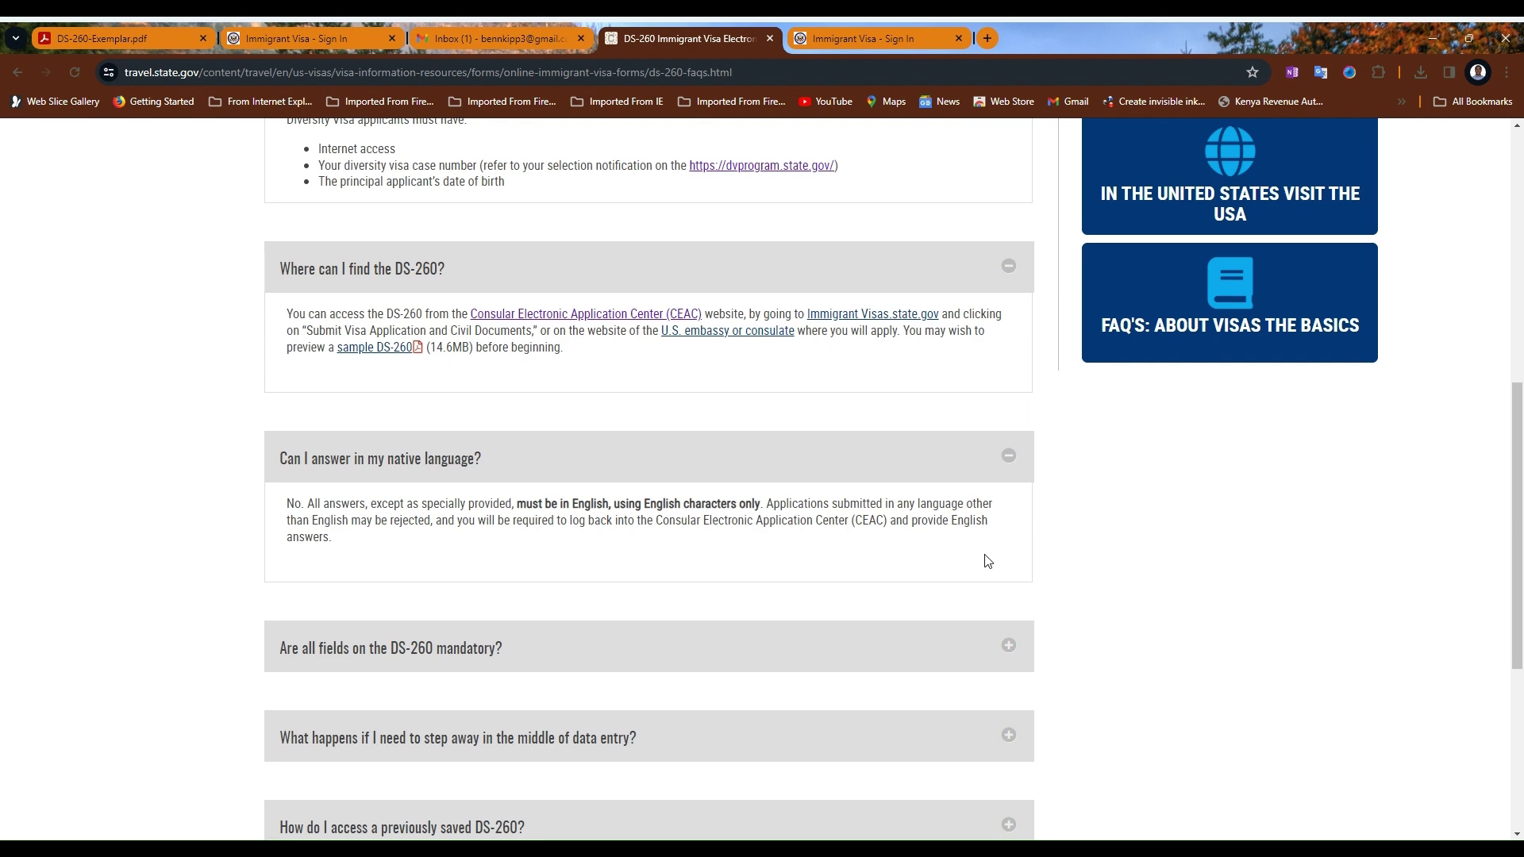
- Read the FAQ answers on whether all DS-260 fields are mandatory and on stepping away in the middle of data entry
scroll(734, 568, down, 3)
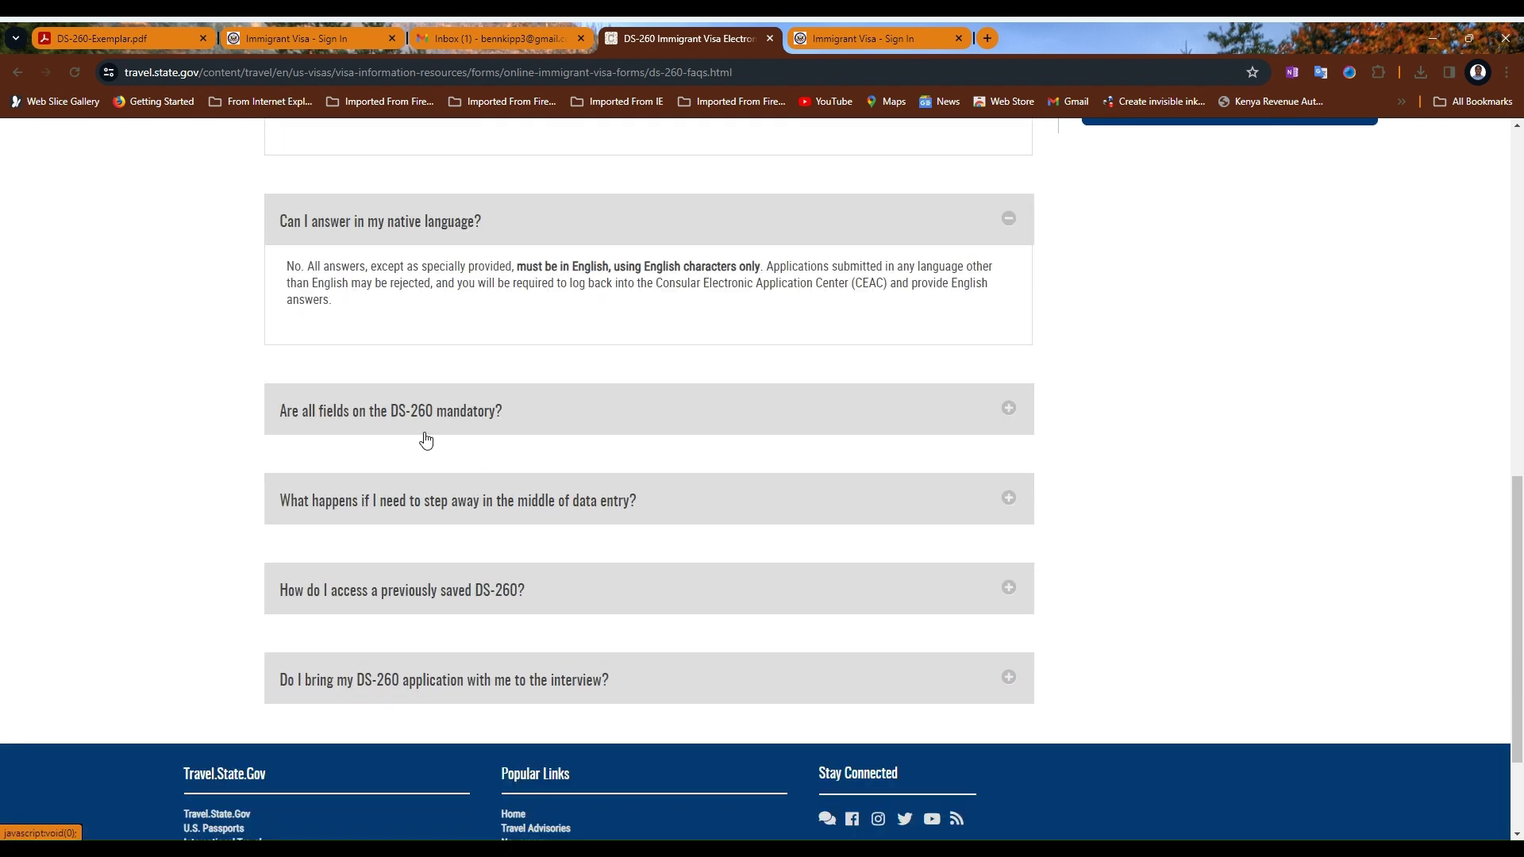
click(1009, 408)
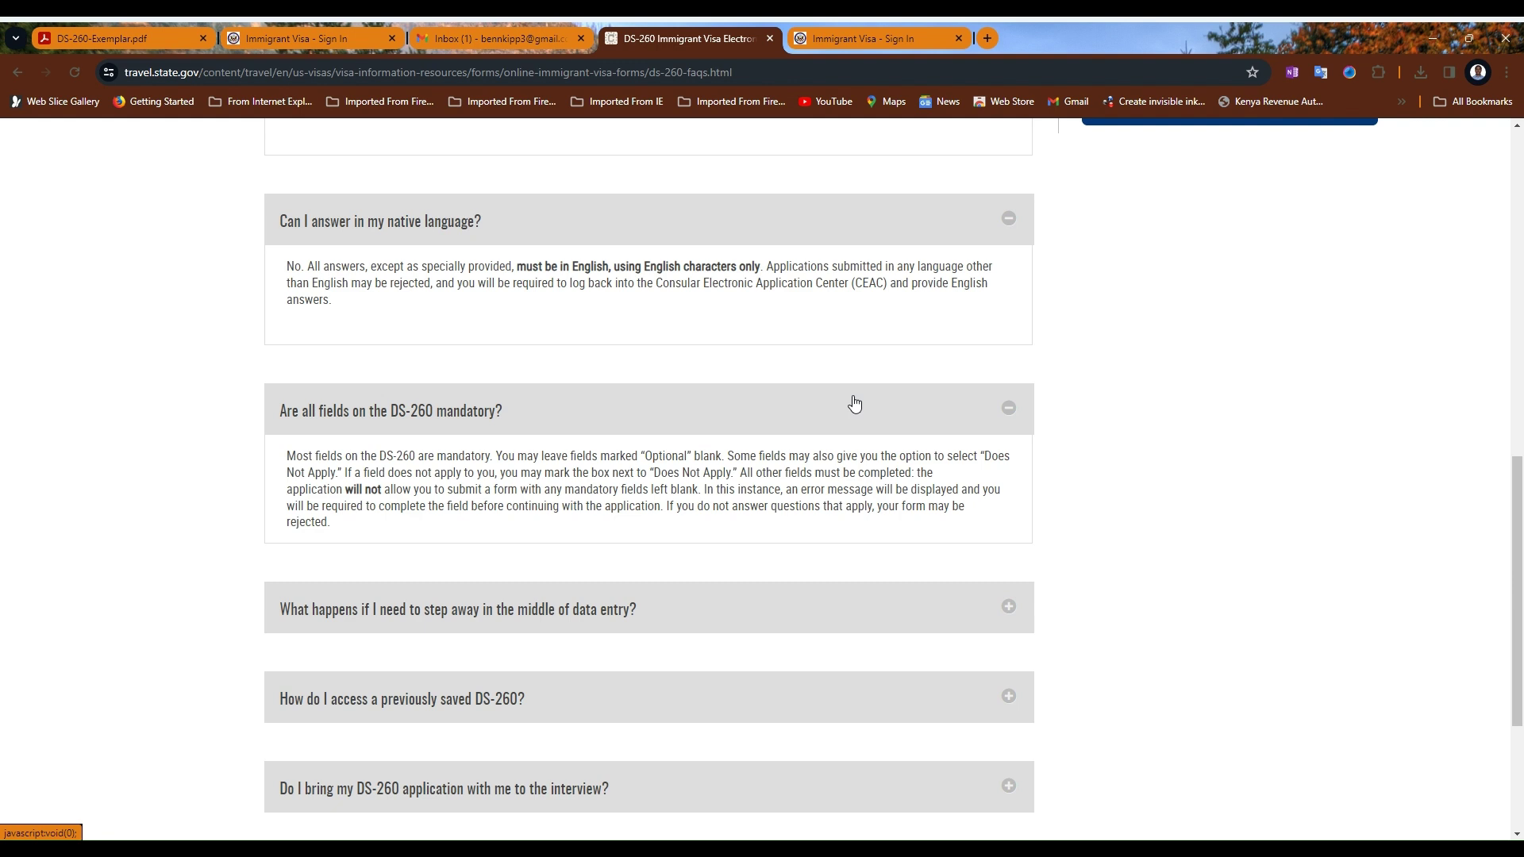
scroll(854, 405, down, 1)
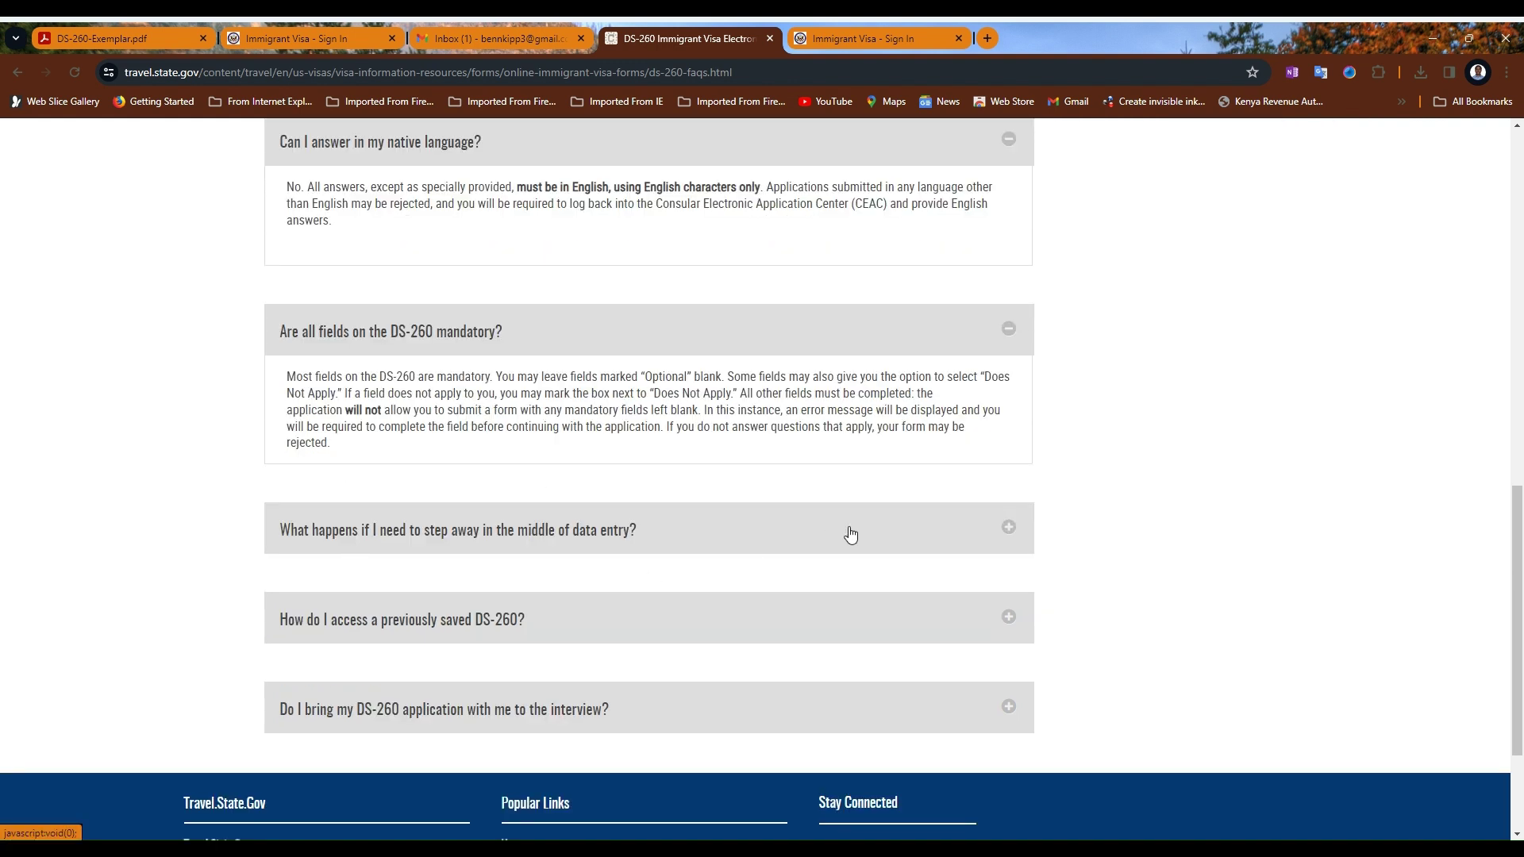
click(850, 534)
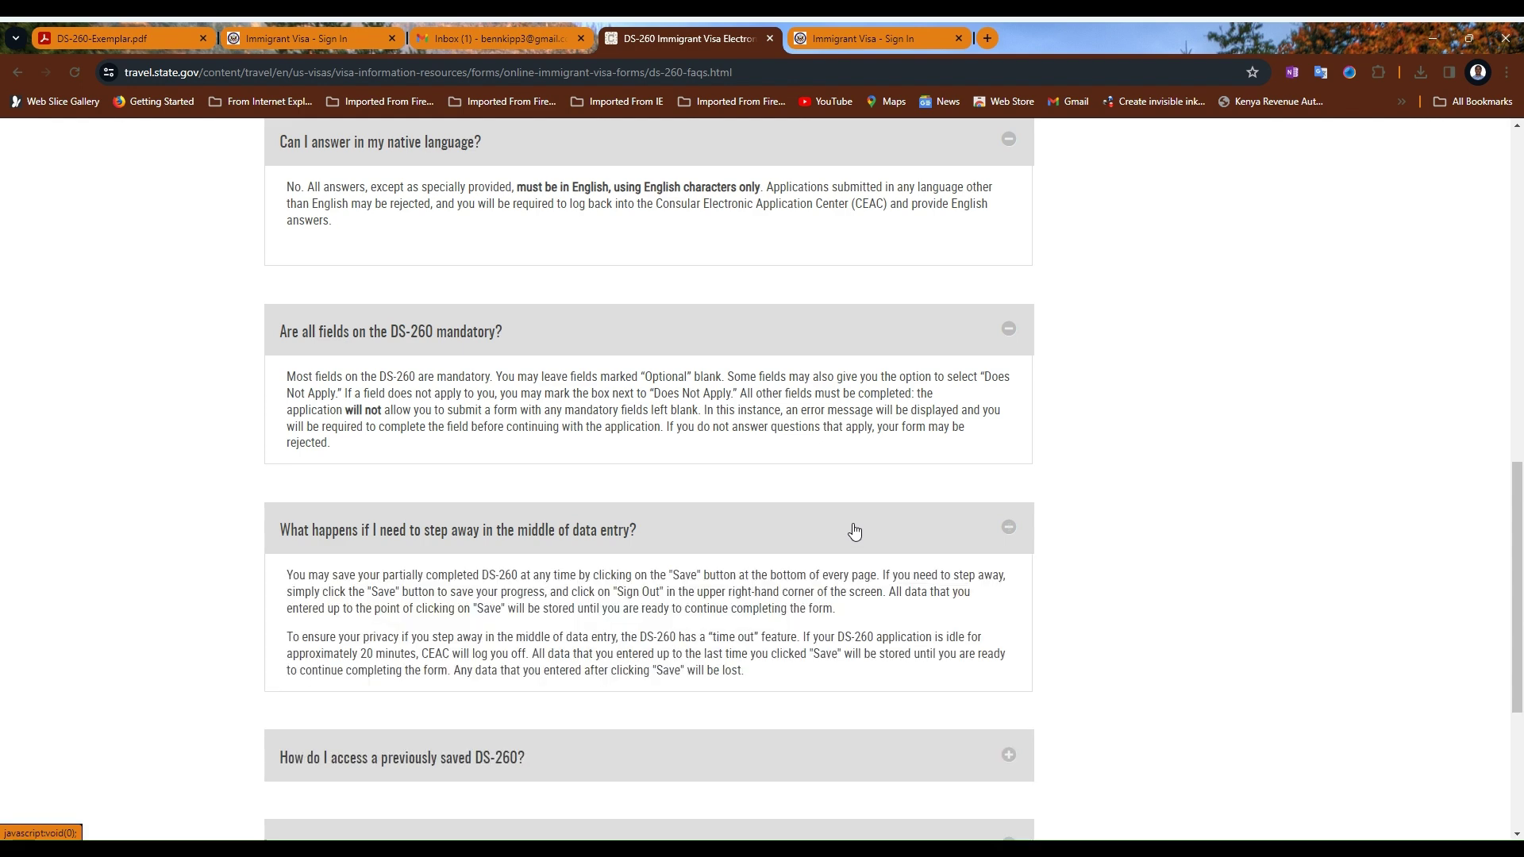
scroll(853, 532, down, 1)
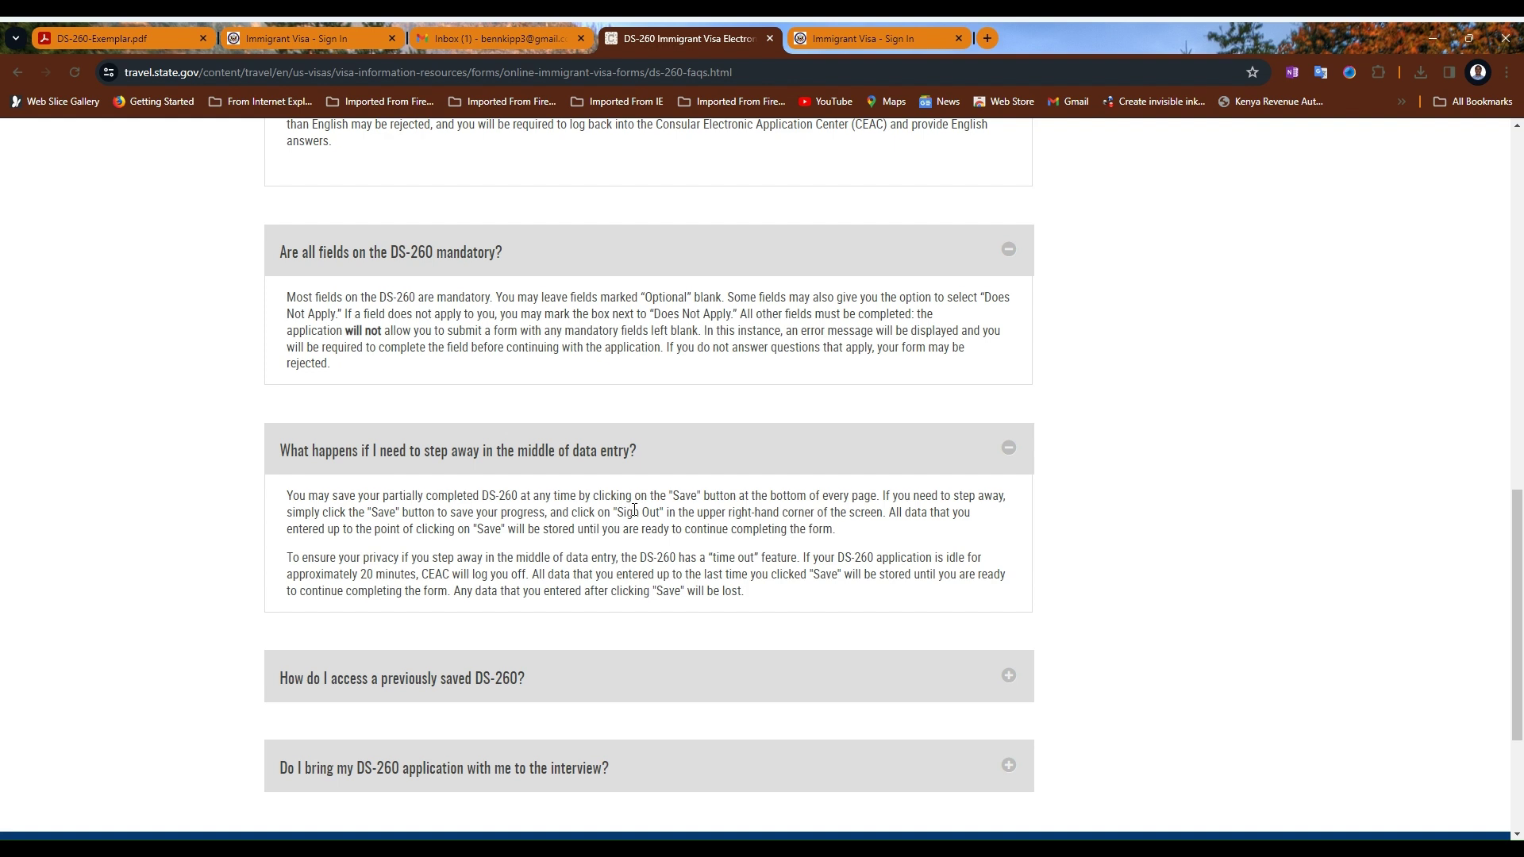
- Switch to Gmail to view the image of the DS-260 print and e-mail confirmation buttons, and return to the FAQ page
click(504, 43)
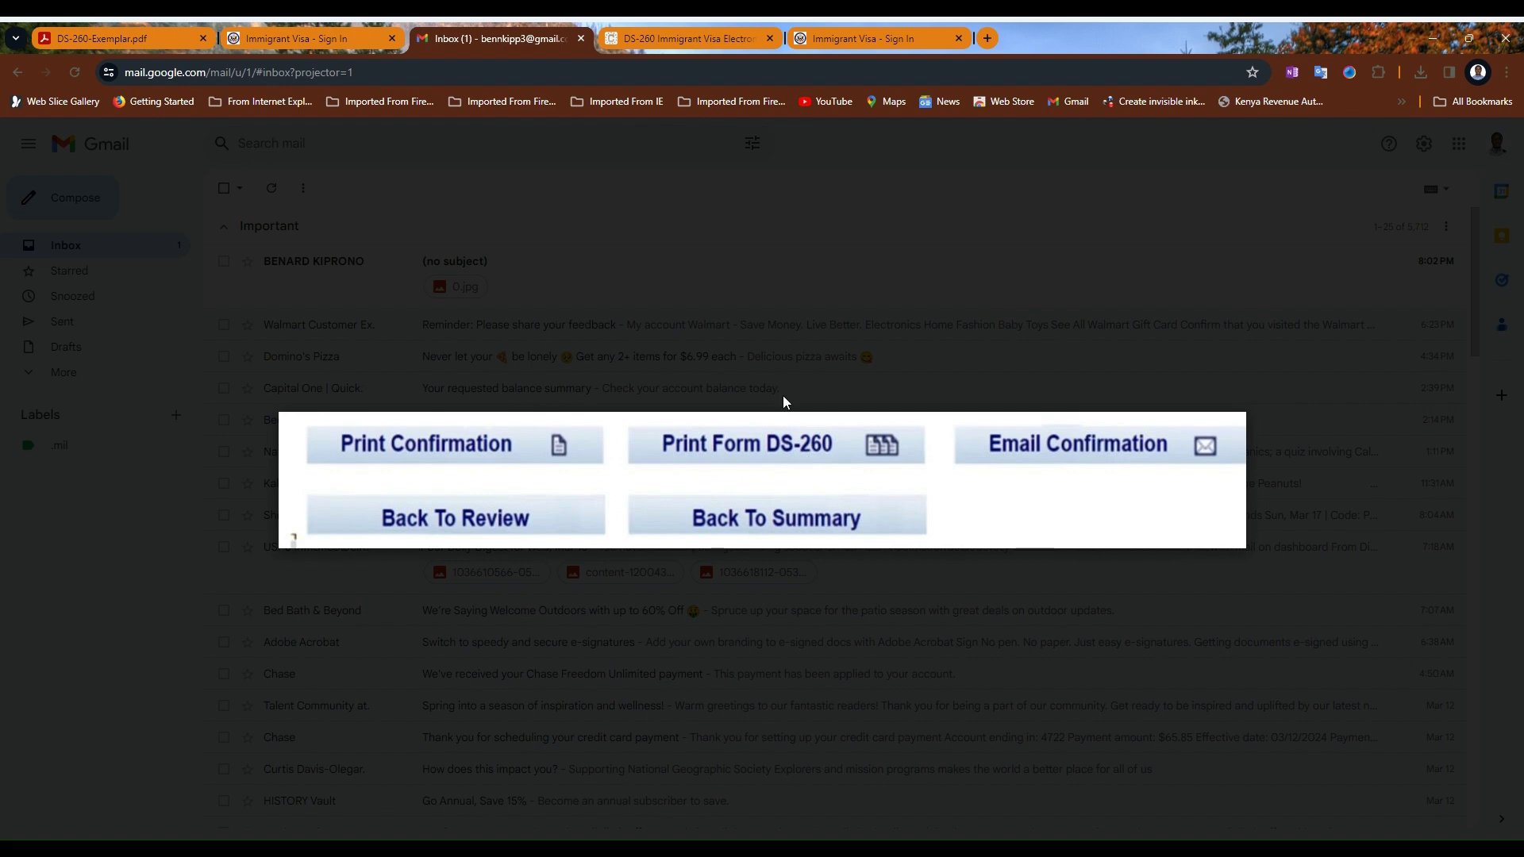
click(714, 38)
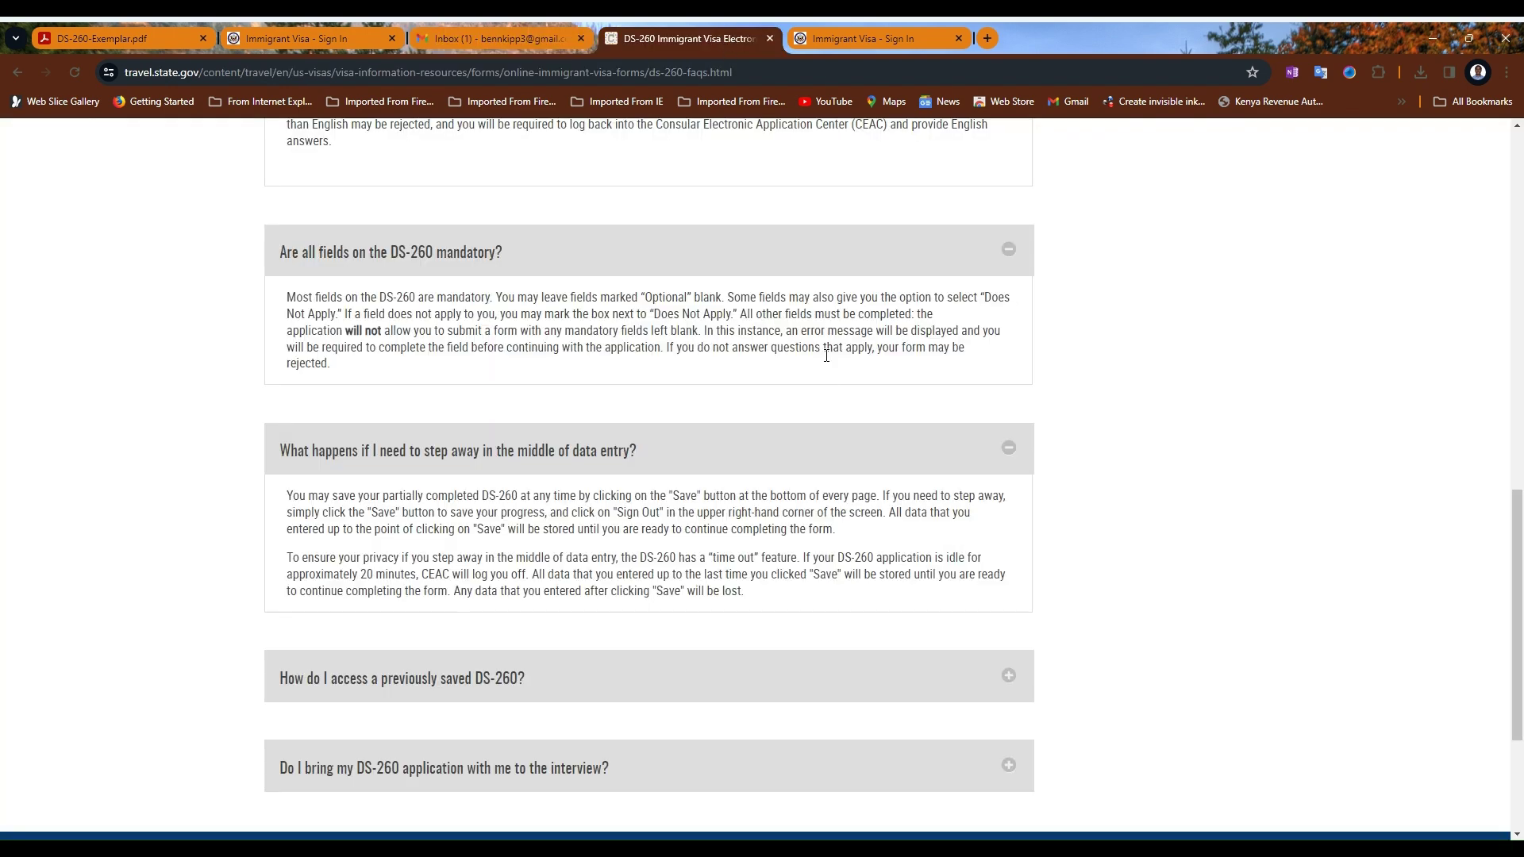
- Expand the FAQ answers on accessing a previously saved DS-260 and on bringing the application to the interview, checking the Gmail image in between
scroll(821, 374, down, 3)
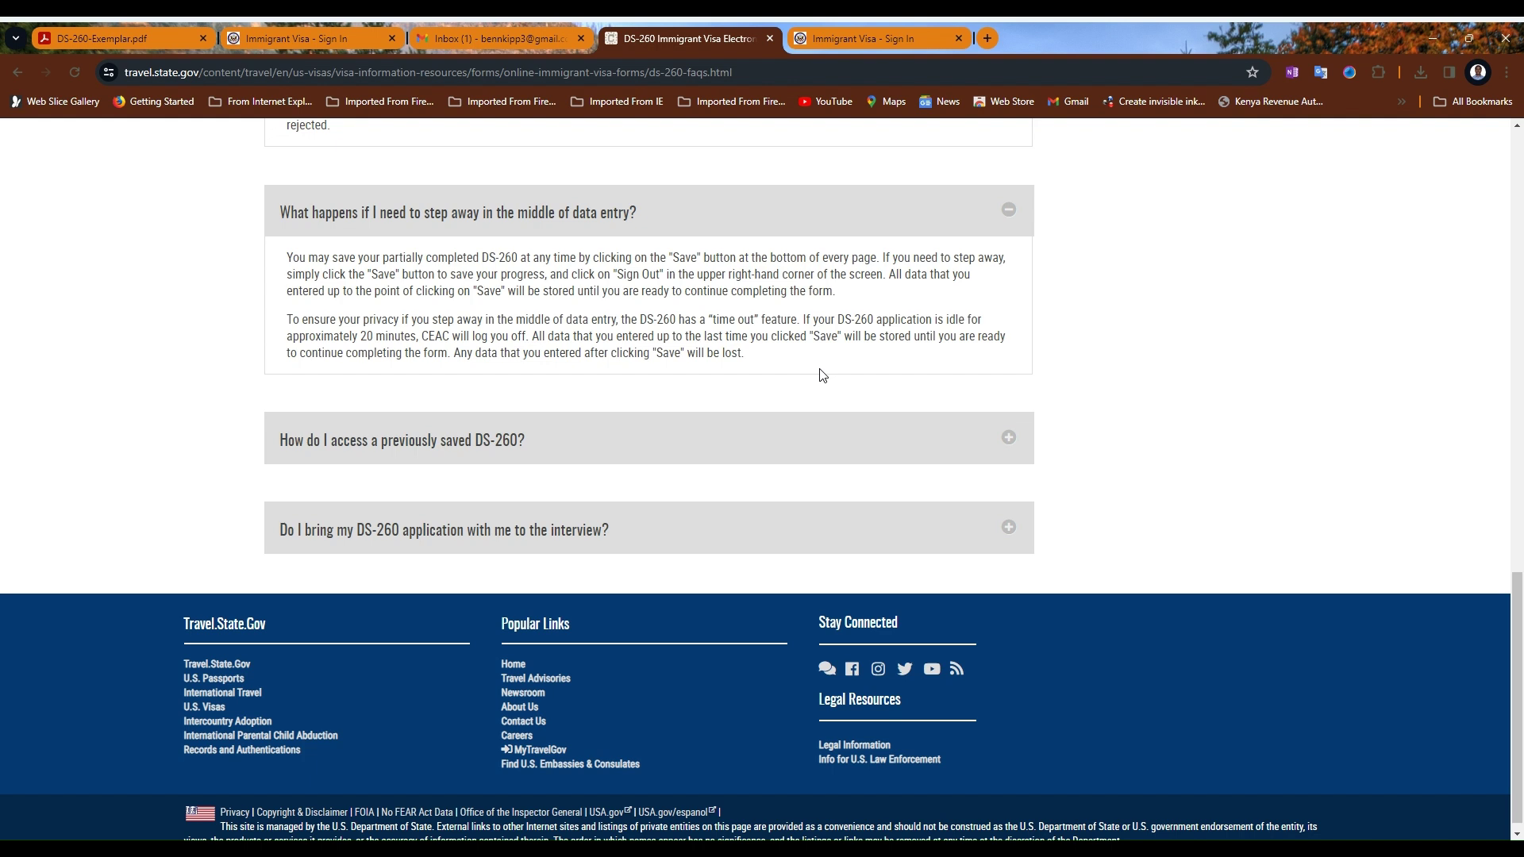
click(1006, 443)
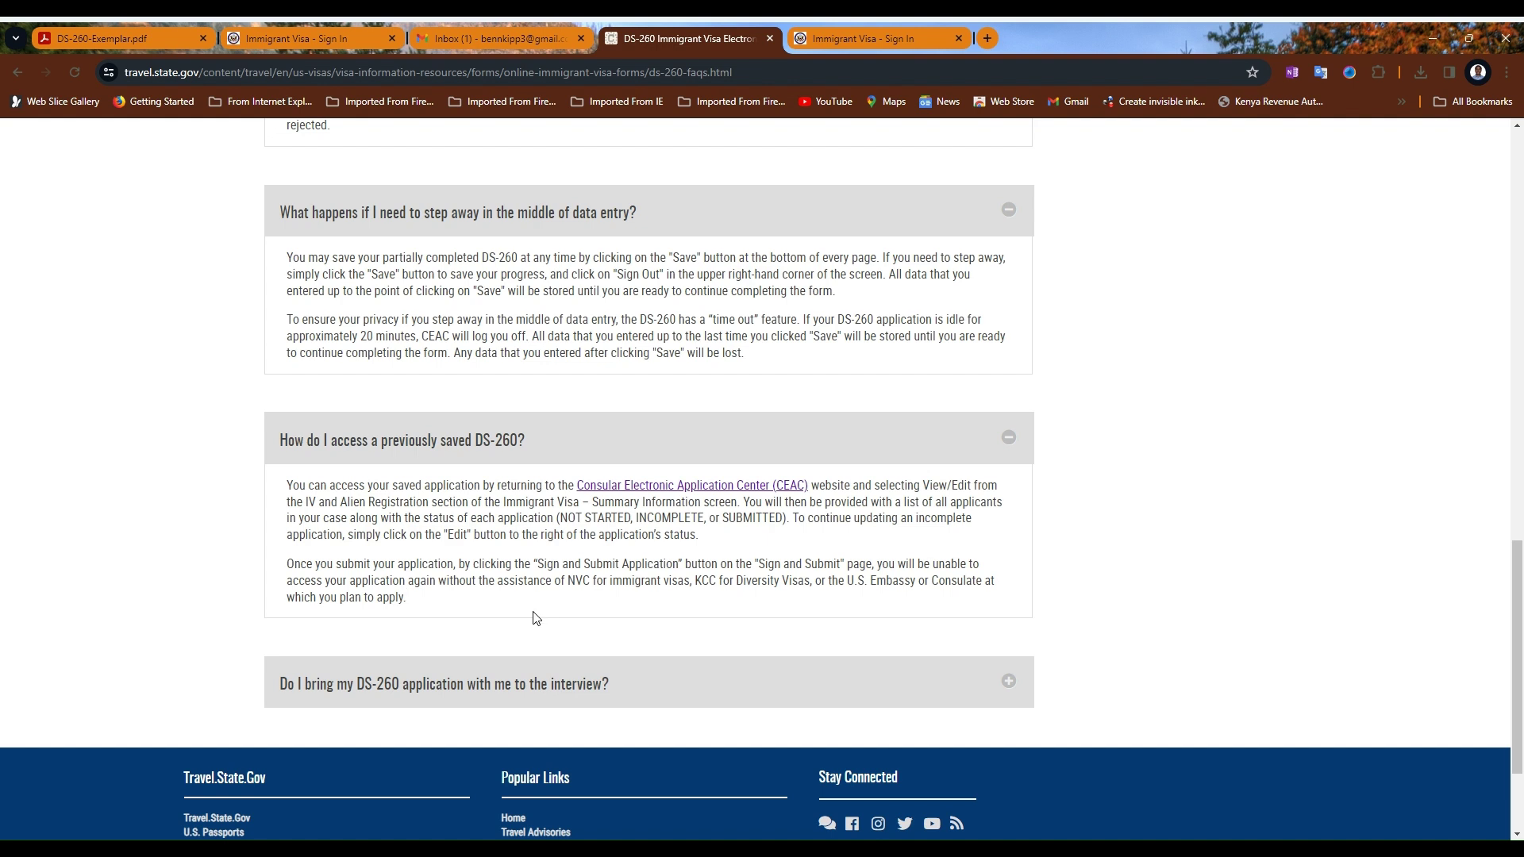
click(490, 36)
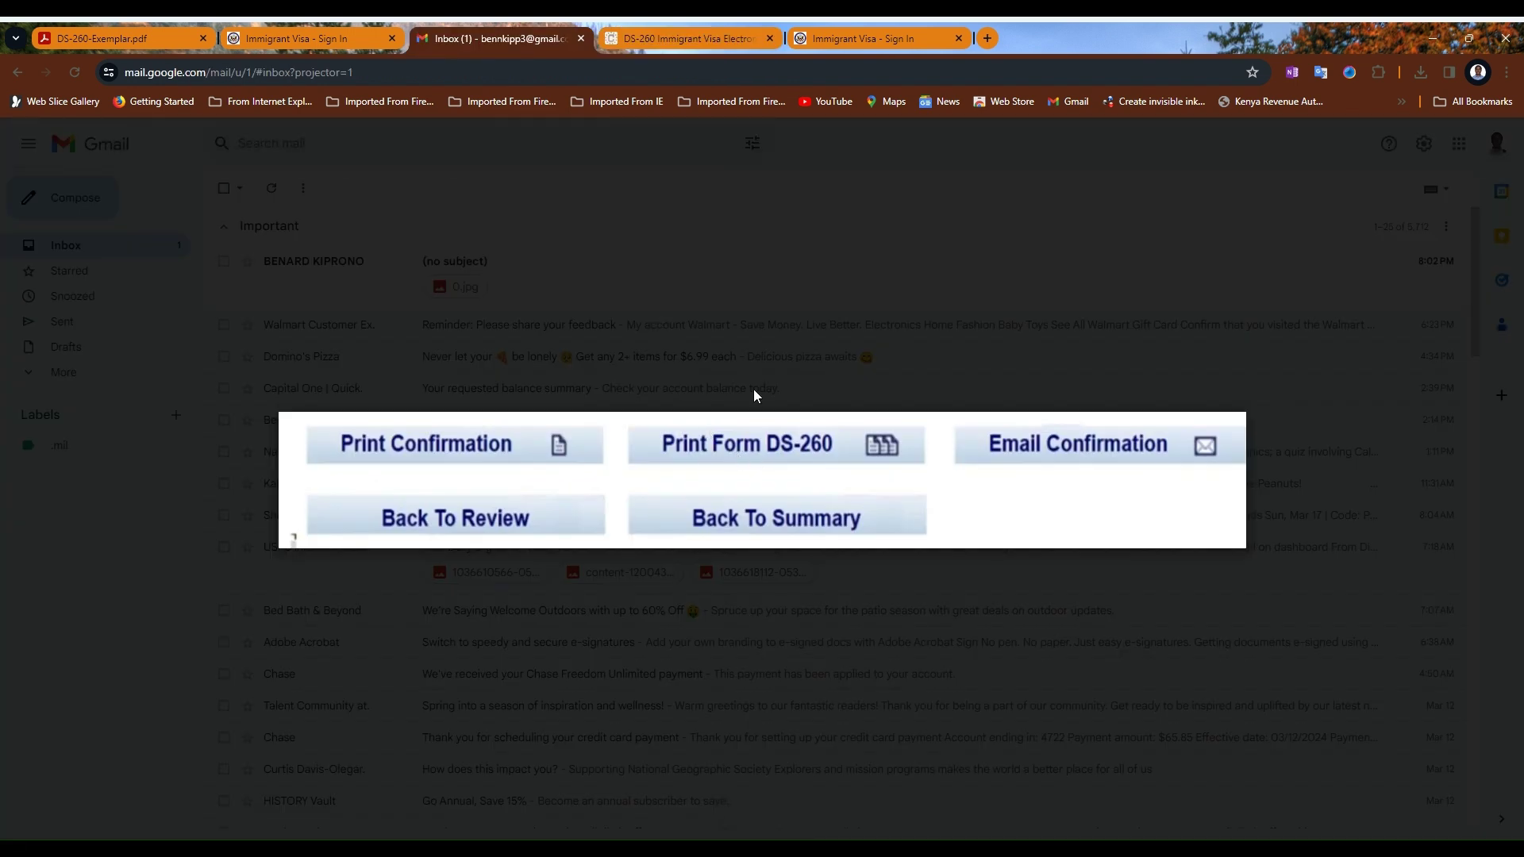
click(722, 39)
scroll(829, 314, down, 1)
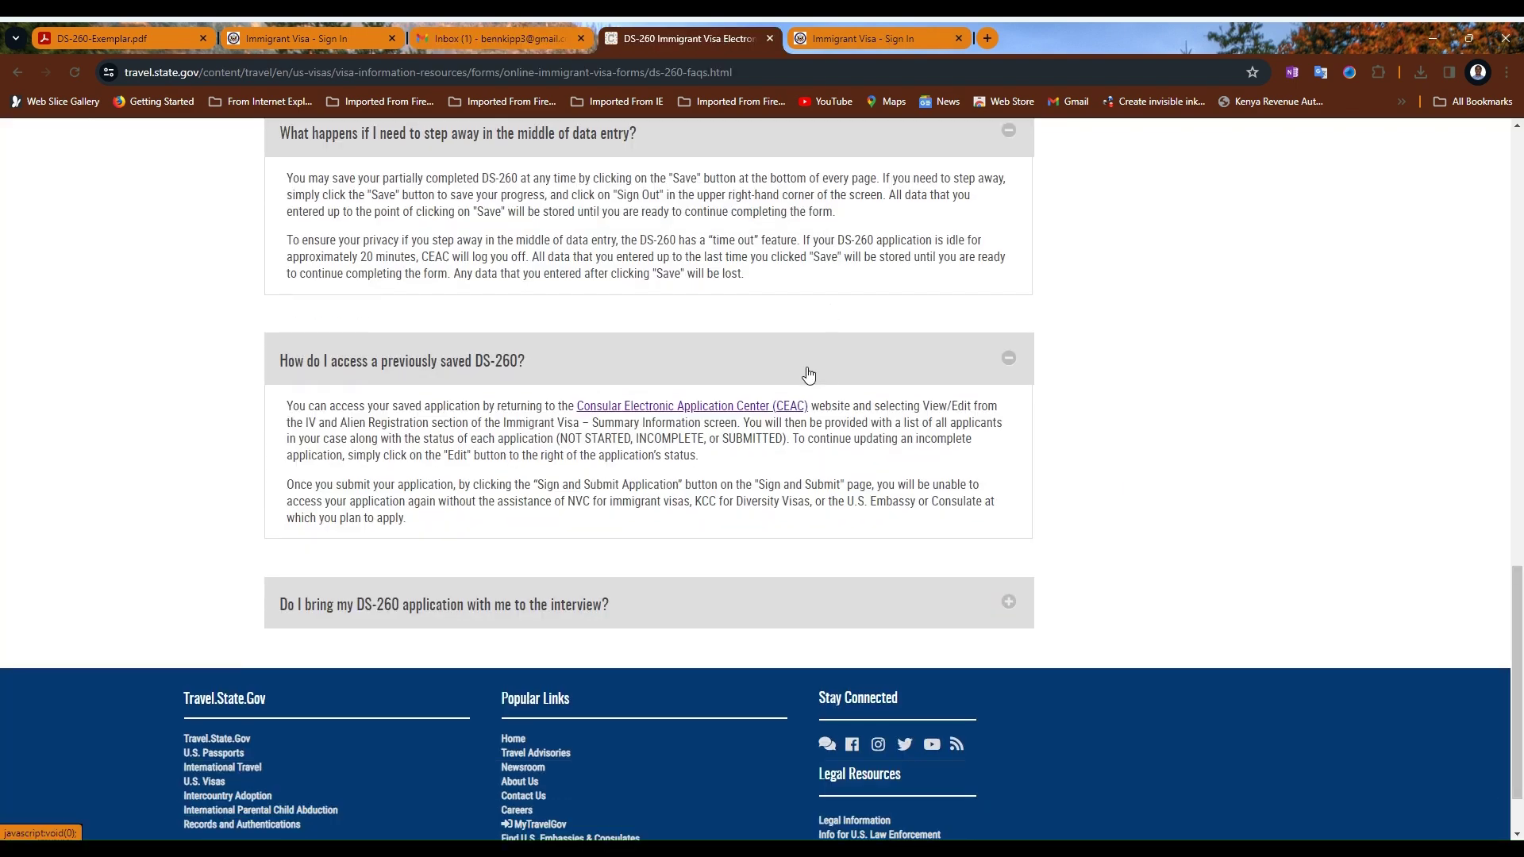
click(1005, 603)
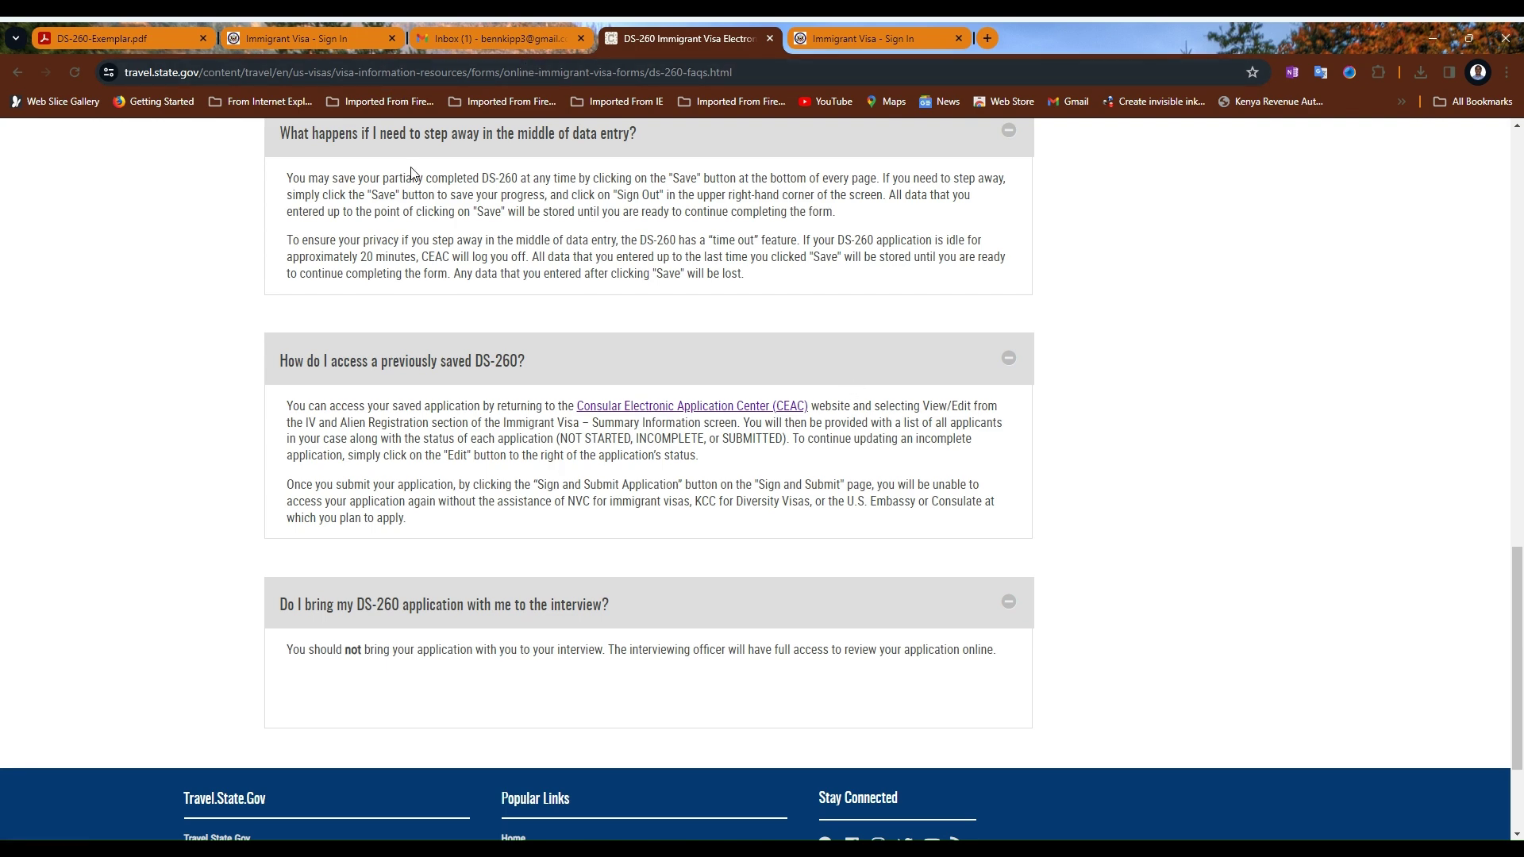
- Switch to the DS-260-Exemplar PDF and go back from the Sign and Submit section to its cover page
click(136, 36)
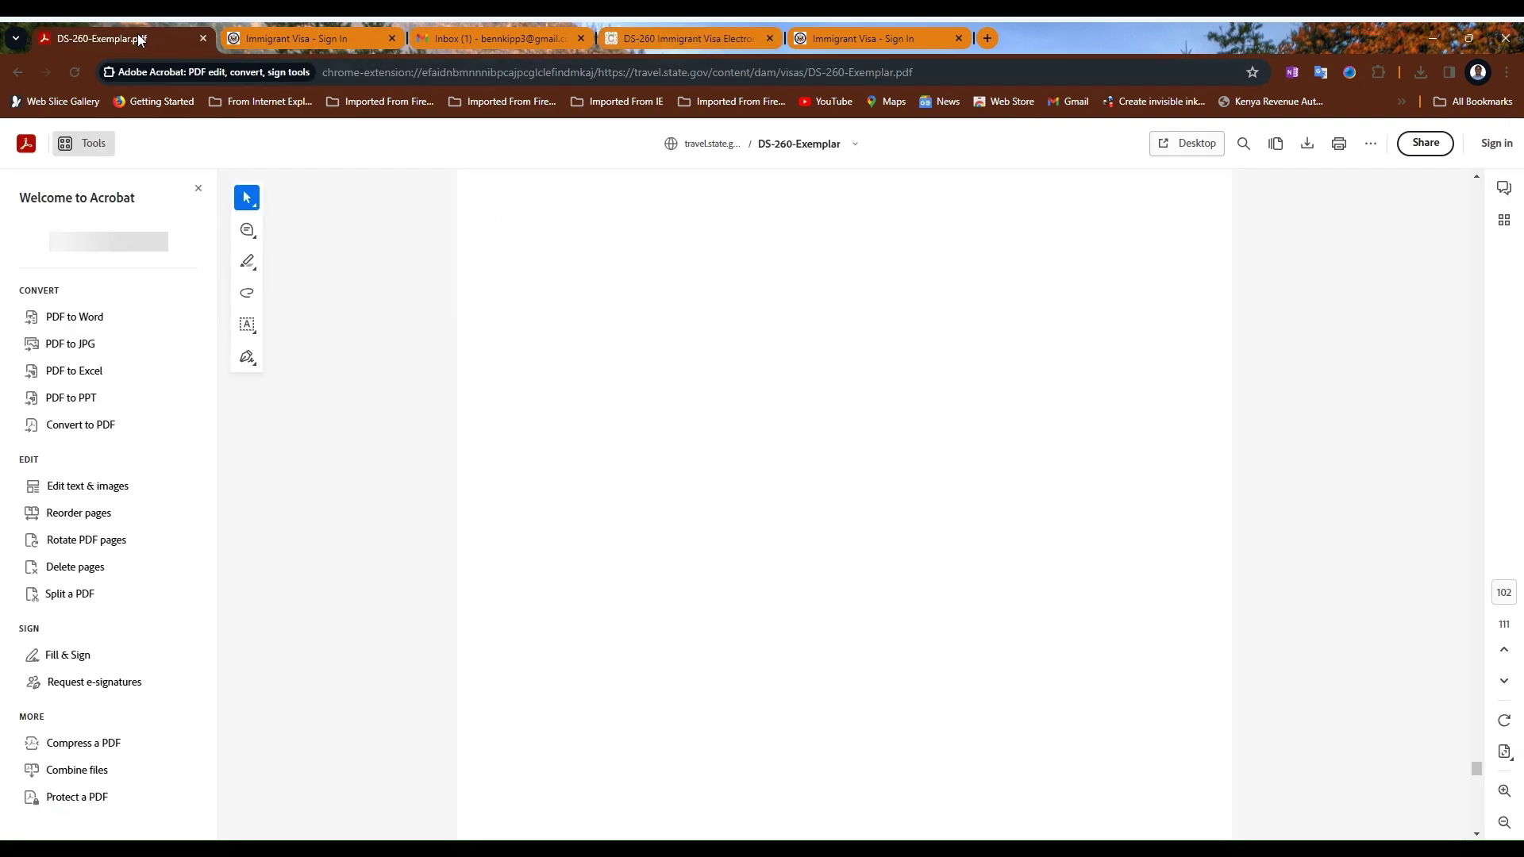
scroll(1112, 452, up, 5)
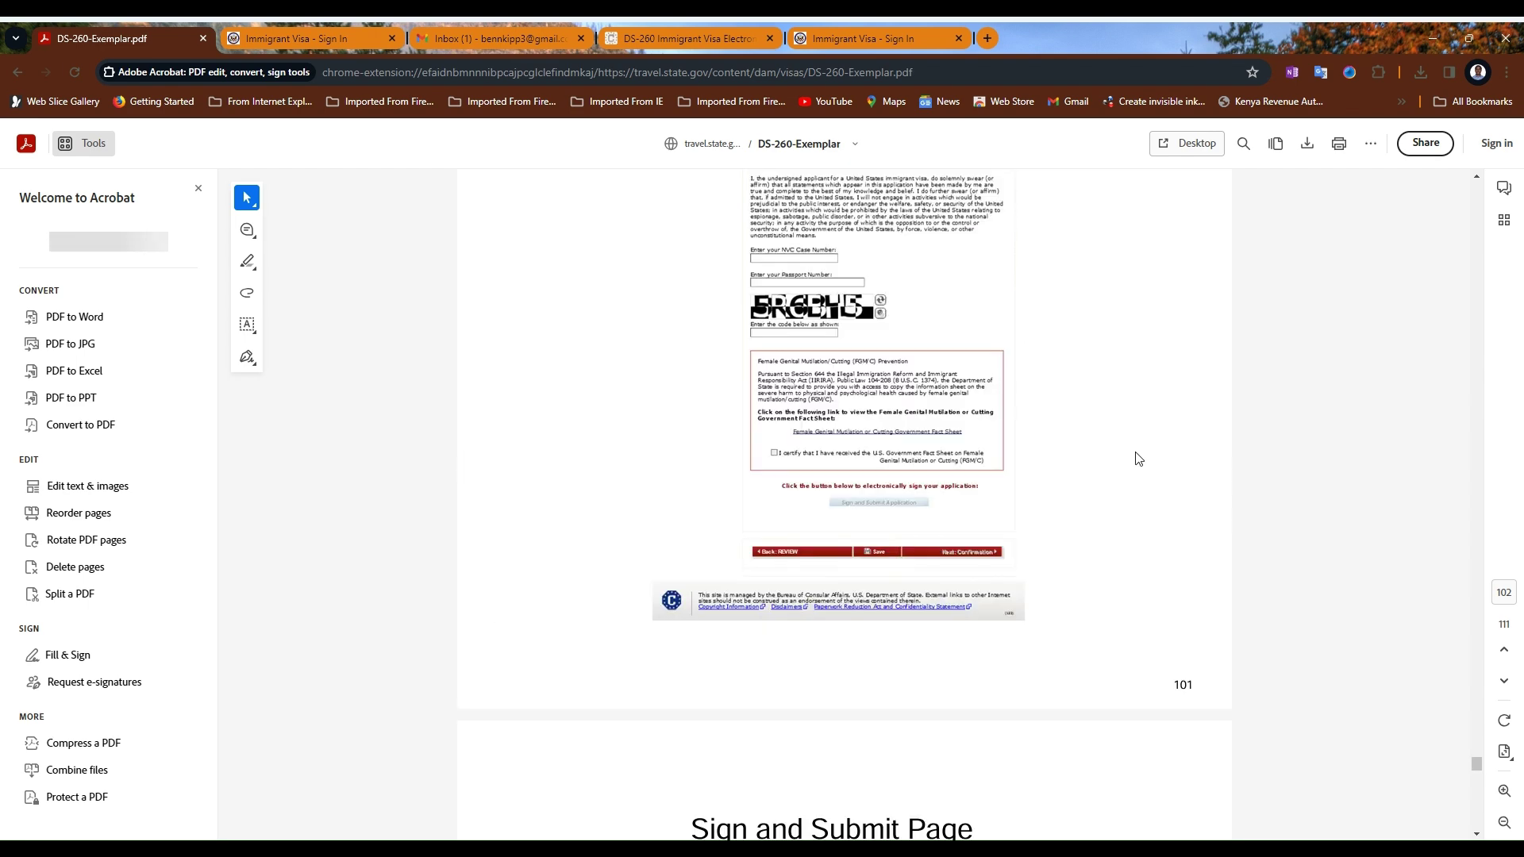
scroll(1454, 343, up, 10)
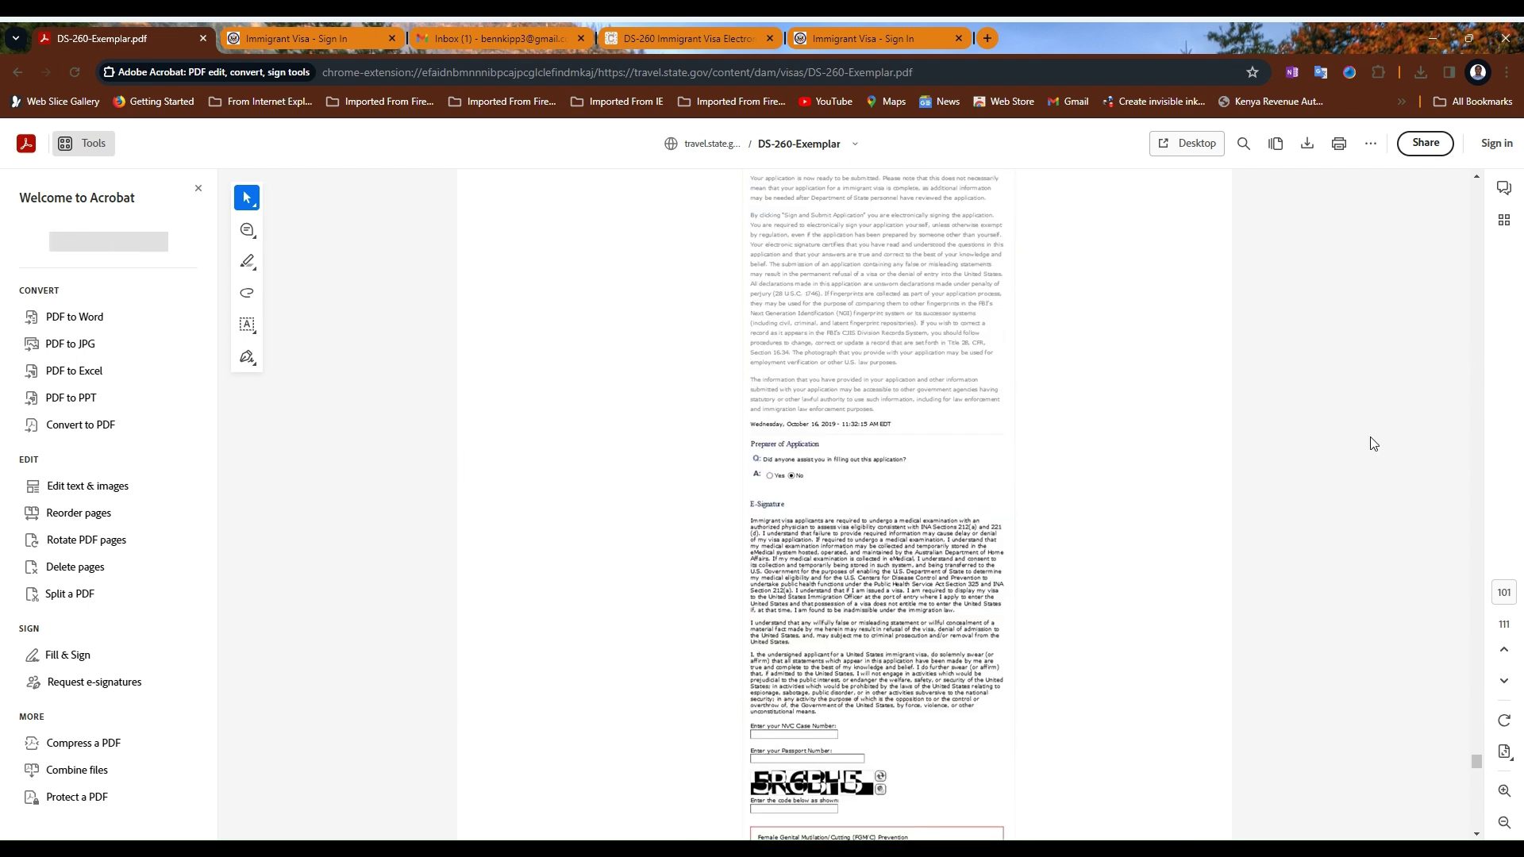
scroll(990, 533, up, 5)
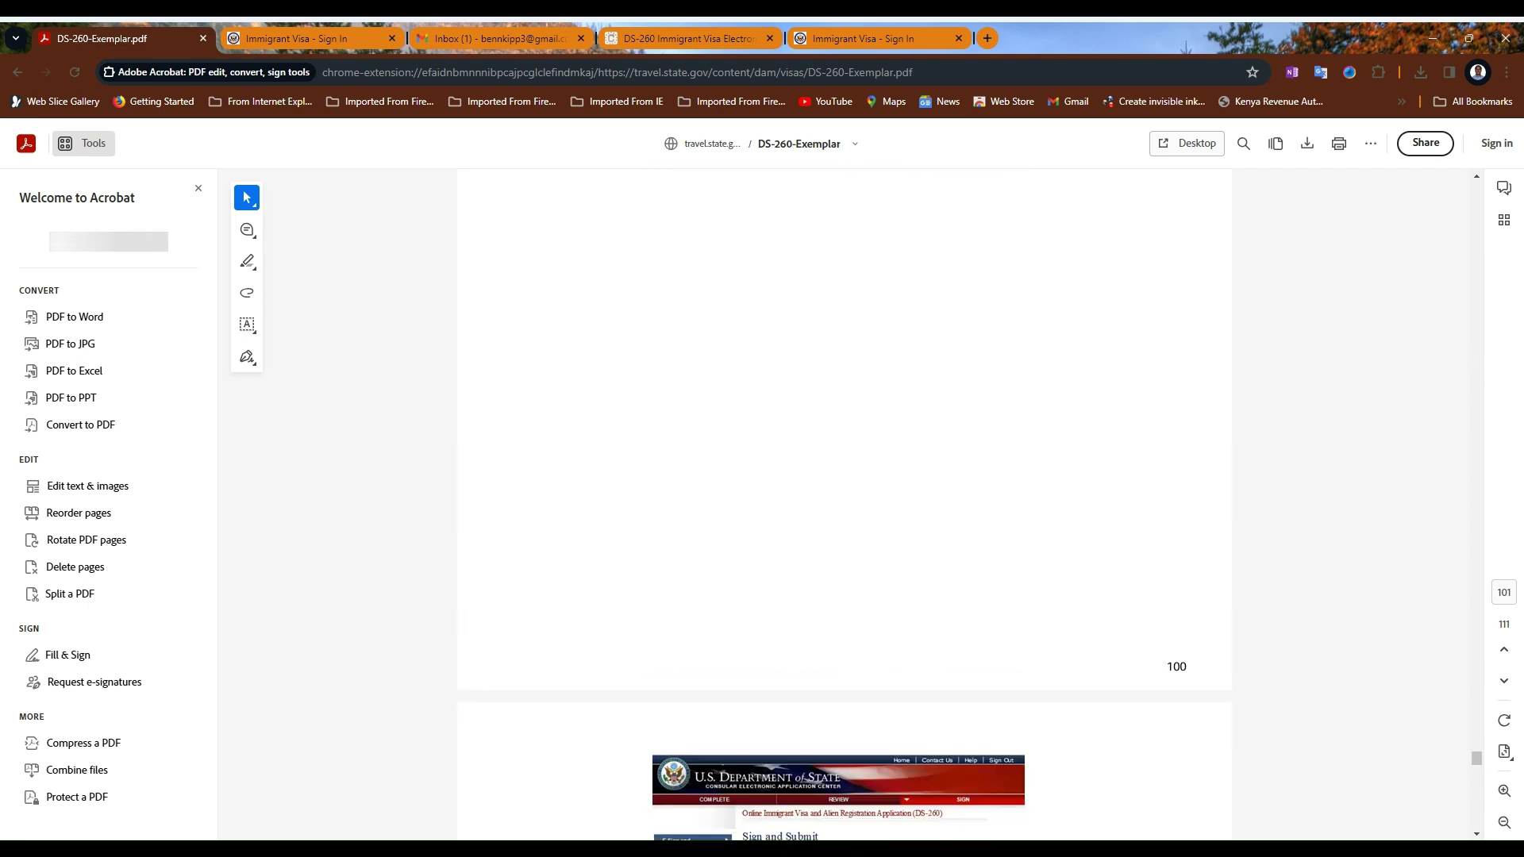
drag(1479, 747, 1460, 189)
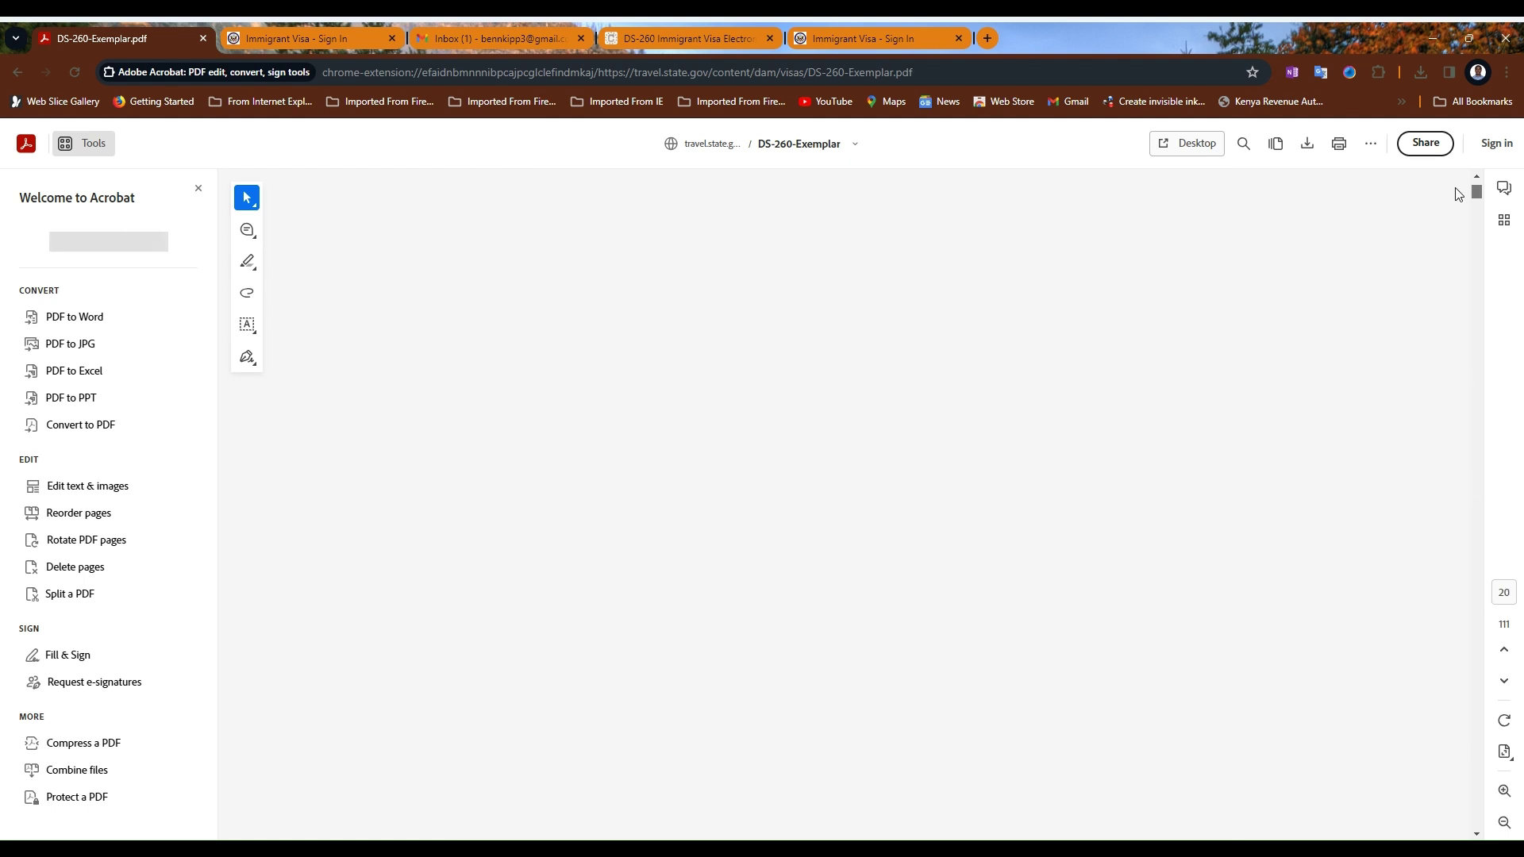
scroll(1103, 433, down, 2)
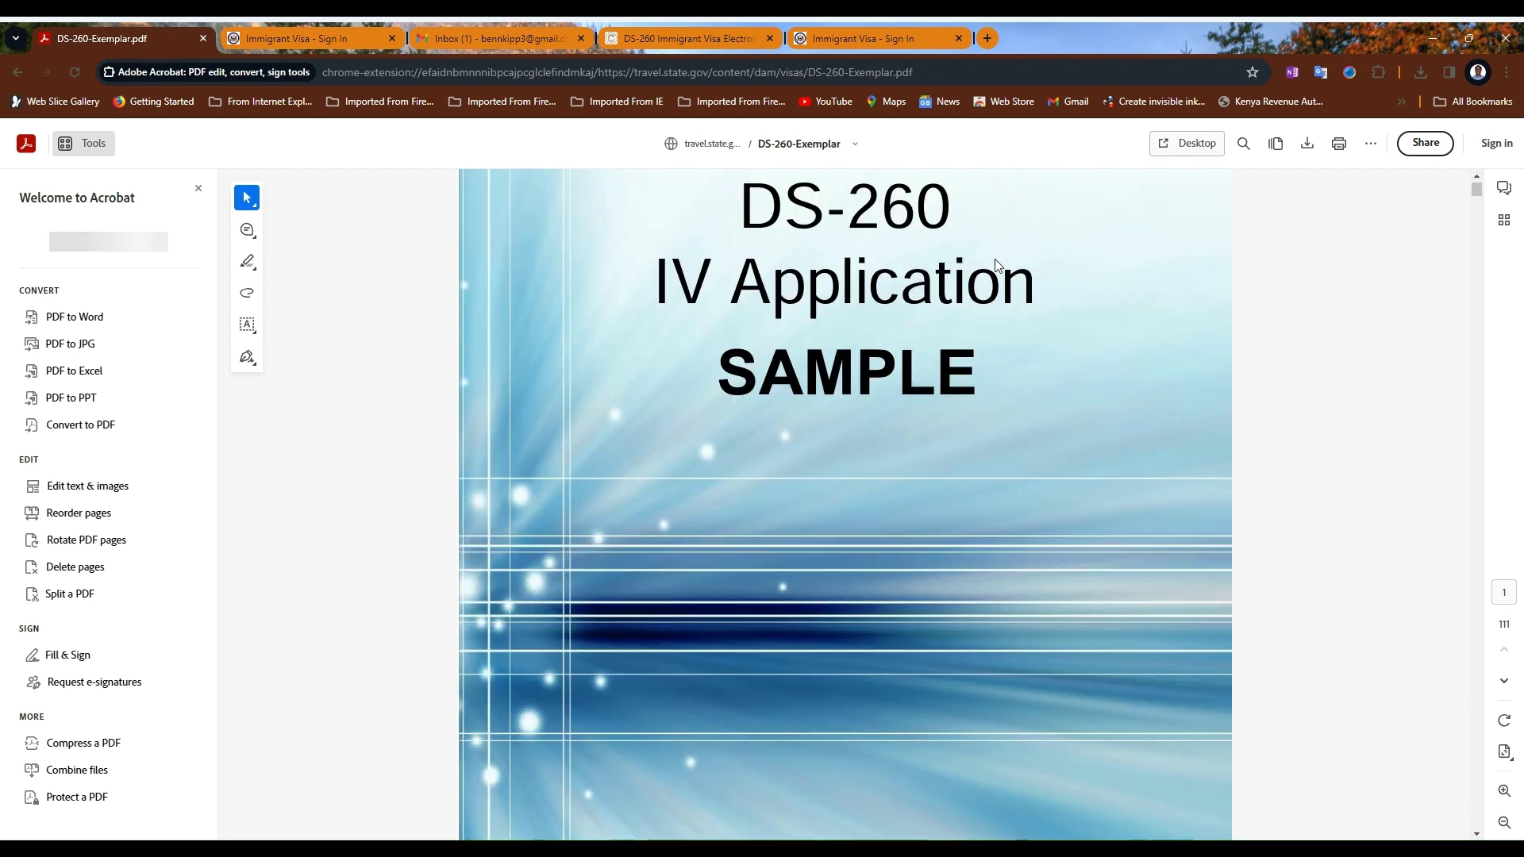
- Go through the exemplar's Sign In pages to the Summary Information Page and examine its applicant information table
scroll(1109, 435, down, 1)
scroll(1110, 441, down, 8)
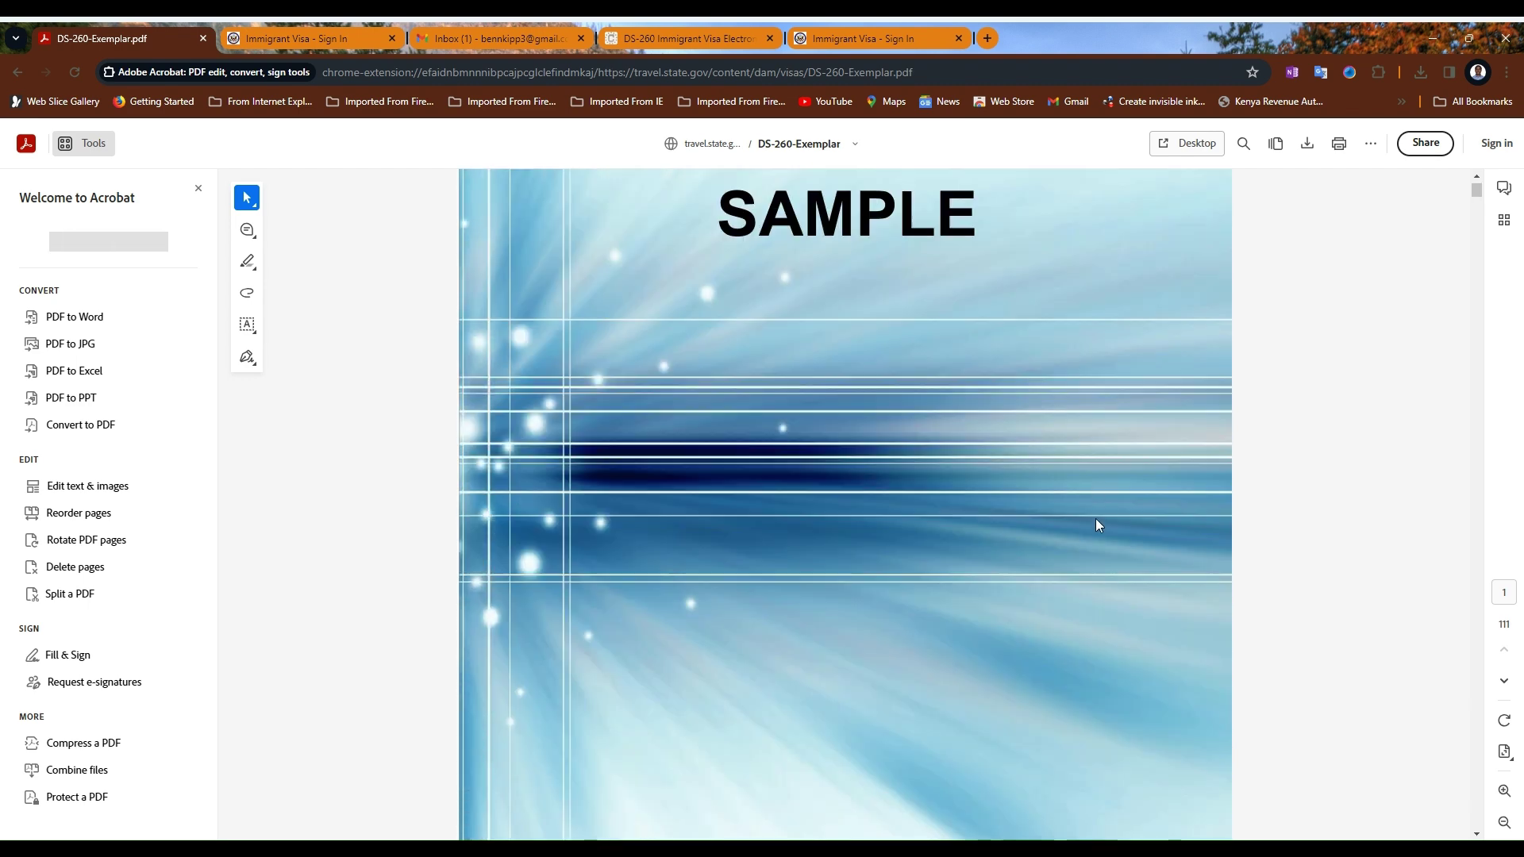
scroll(1078, 558, down, 12)
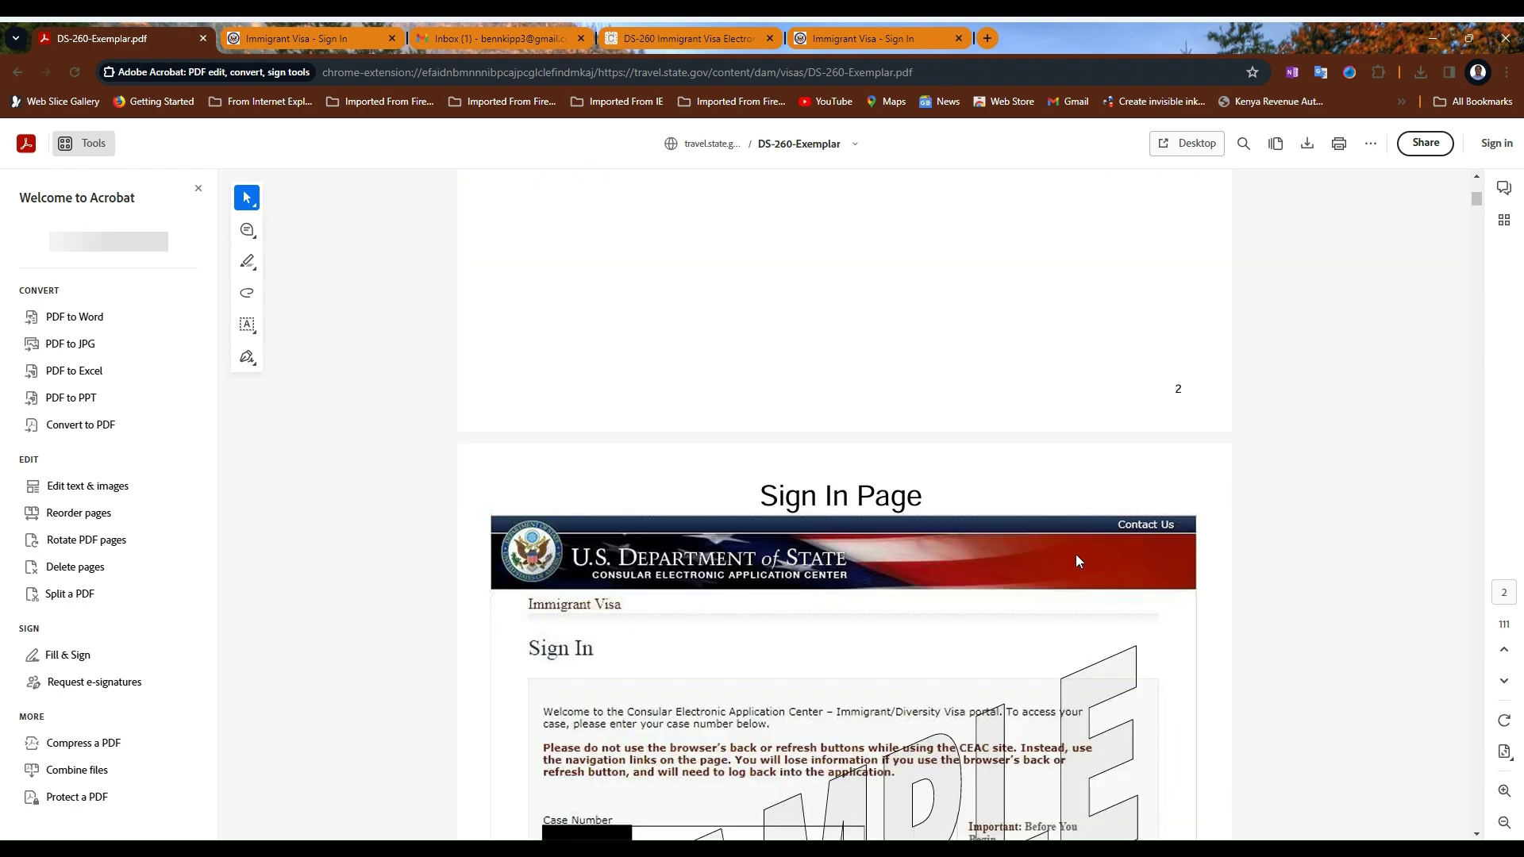
scroll(1078, 567, down, 8)
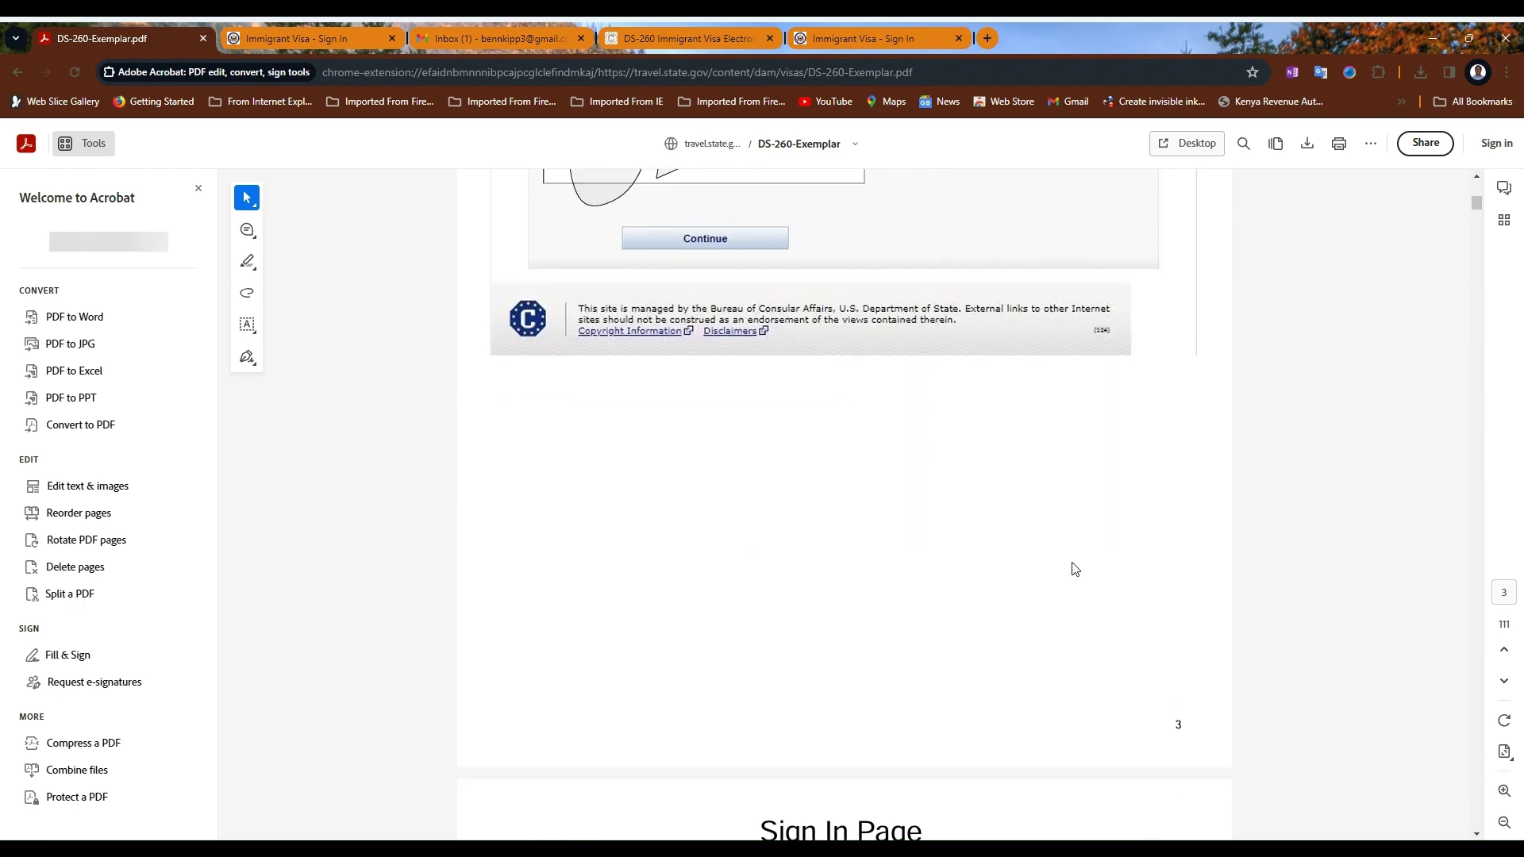
scroll(1005, 624, down, 3)
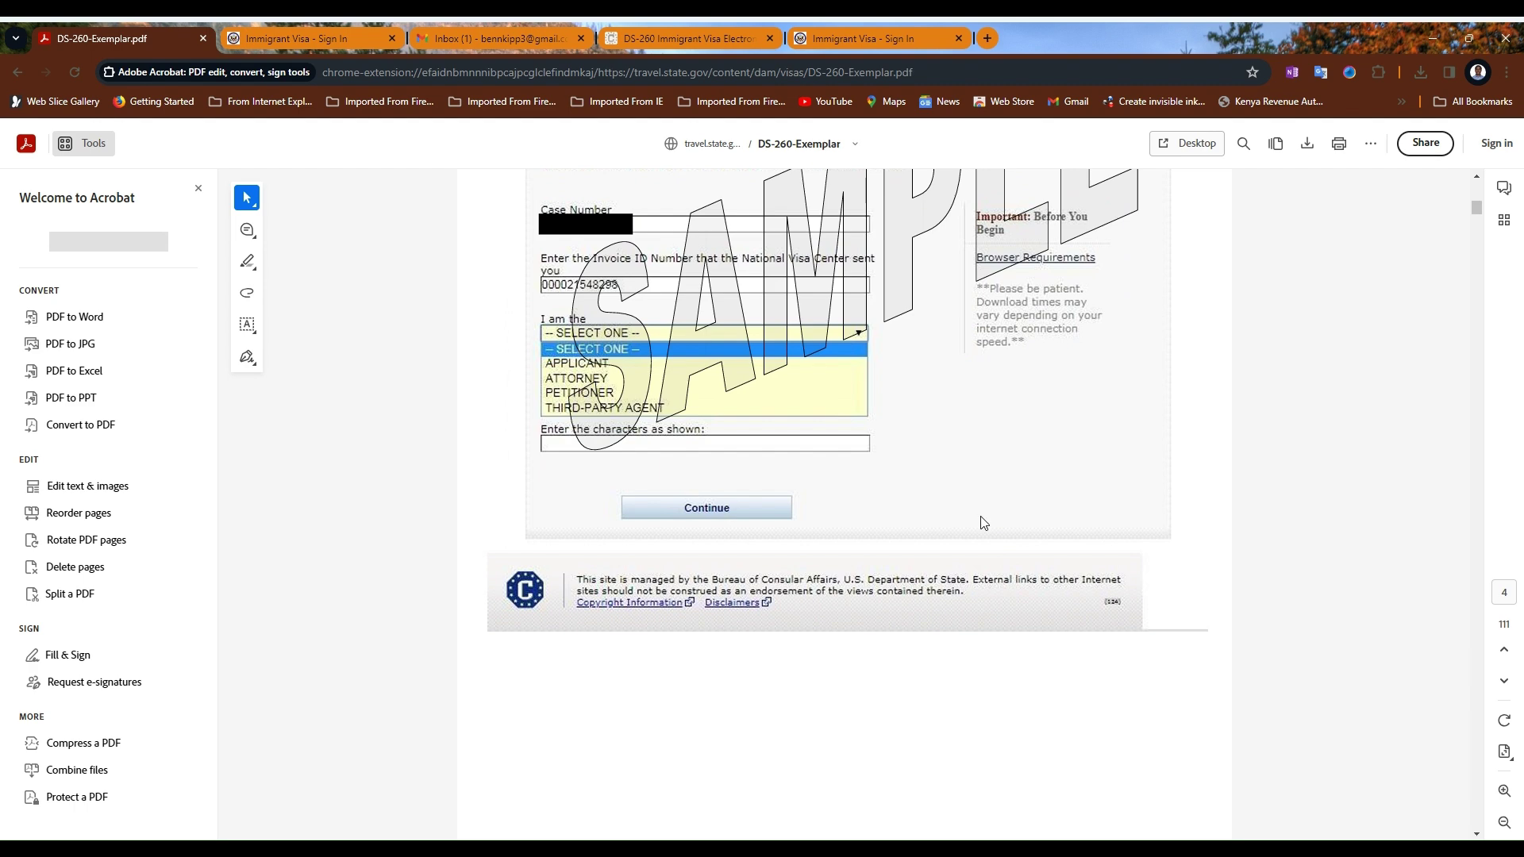
scroll(1010, 510, down, 10)
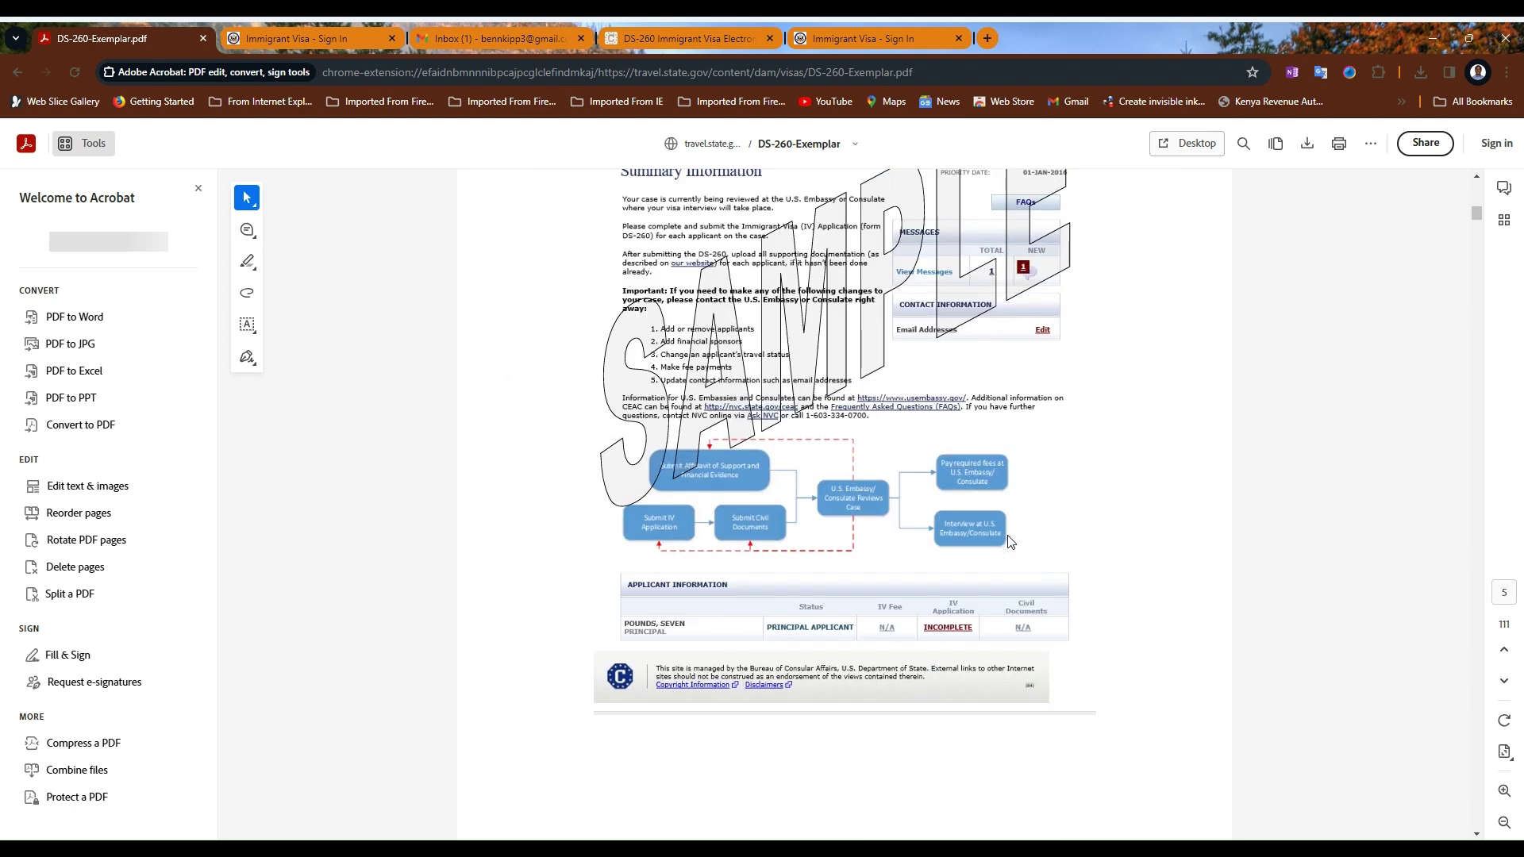
scroll(1241, 523, up, 1)
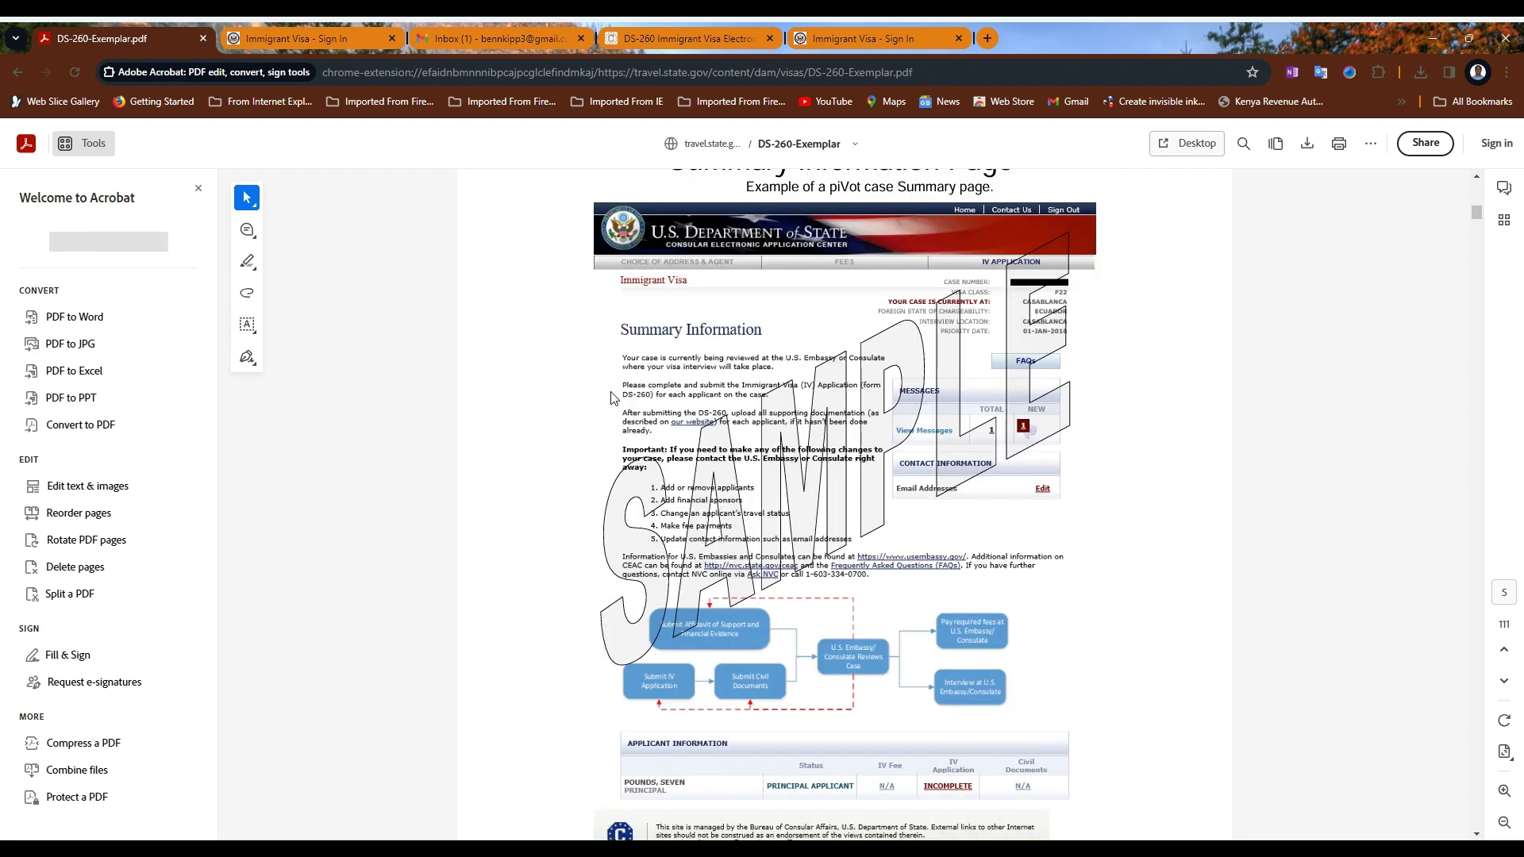
scroll(903, 460, down, 2)
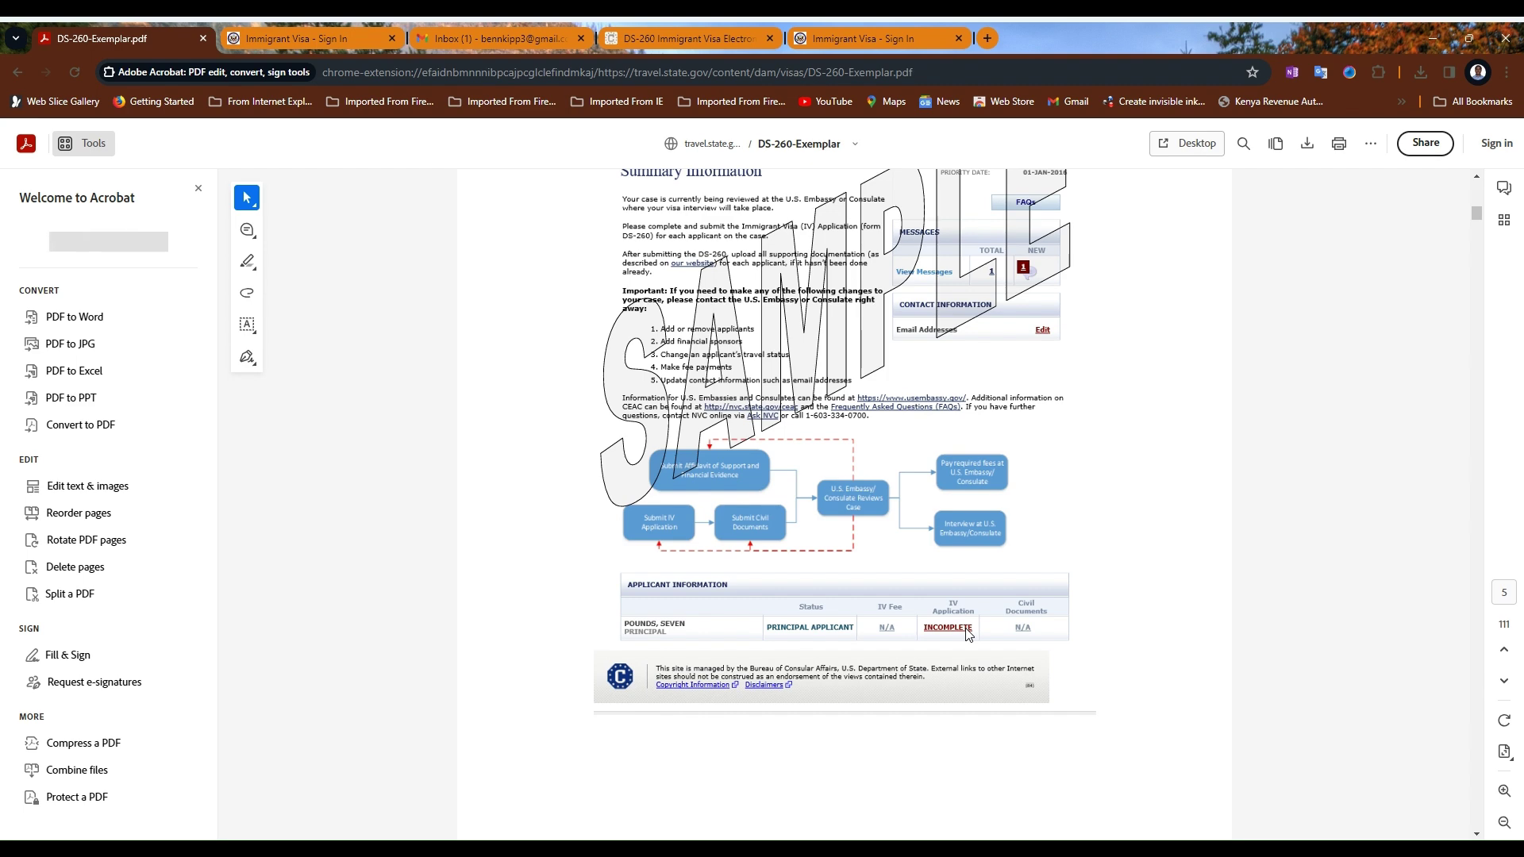
- View the print and e-mail confirmation buttons image in Gmail, and return to the start of the exemplar's Summary Information Page
click(517, 34)
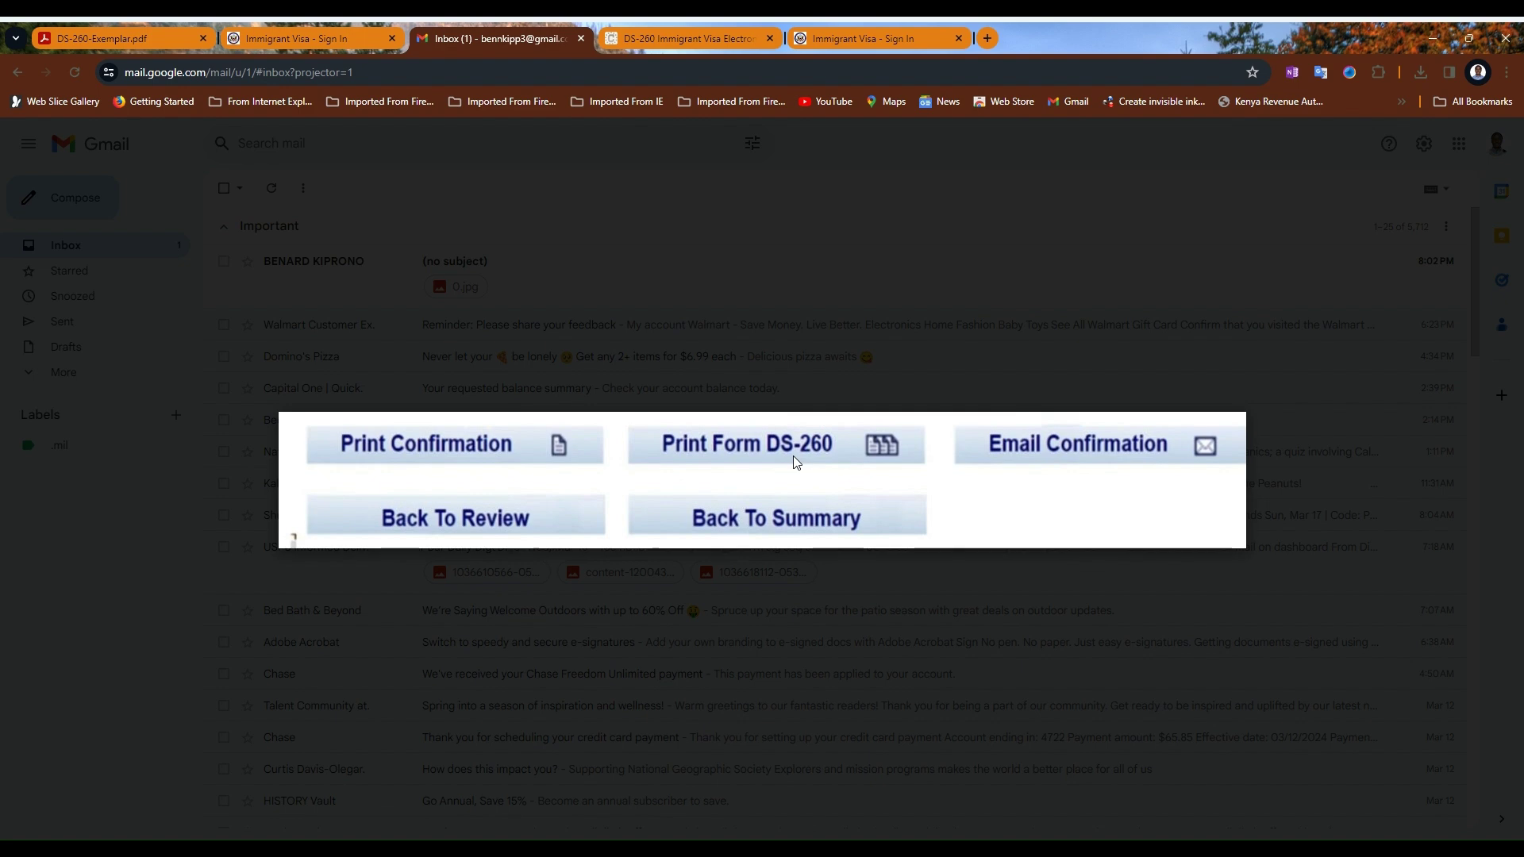
click(343, 38)
click(132, 36)
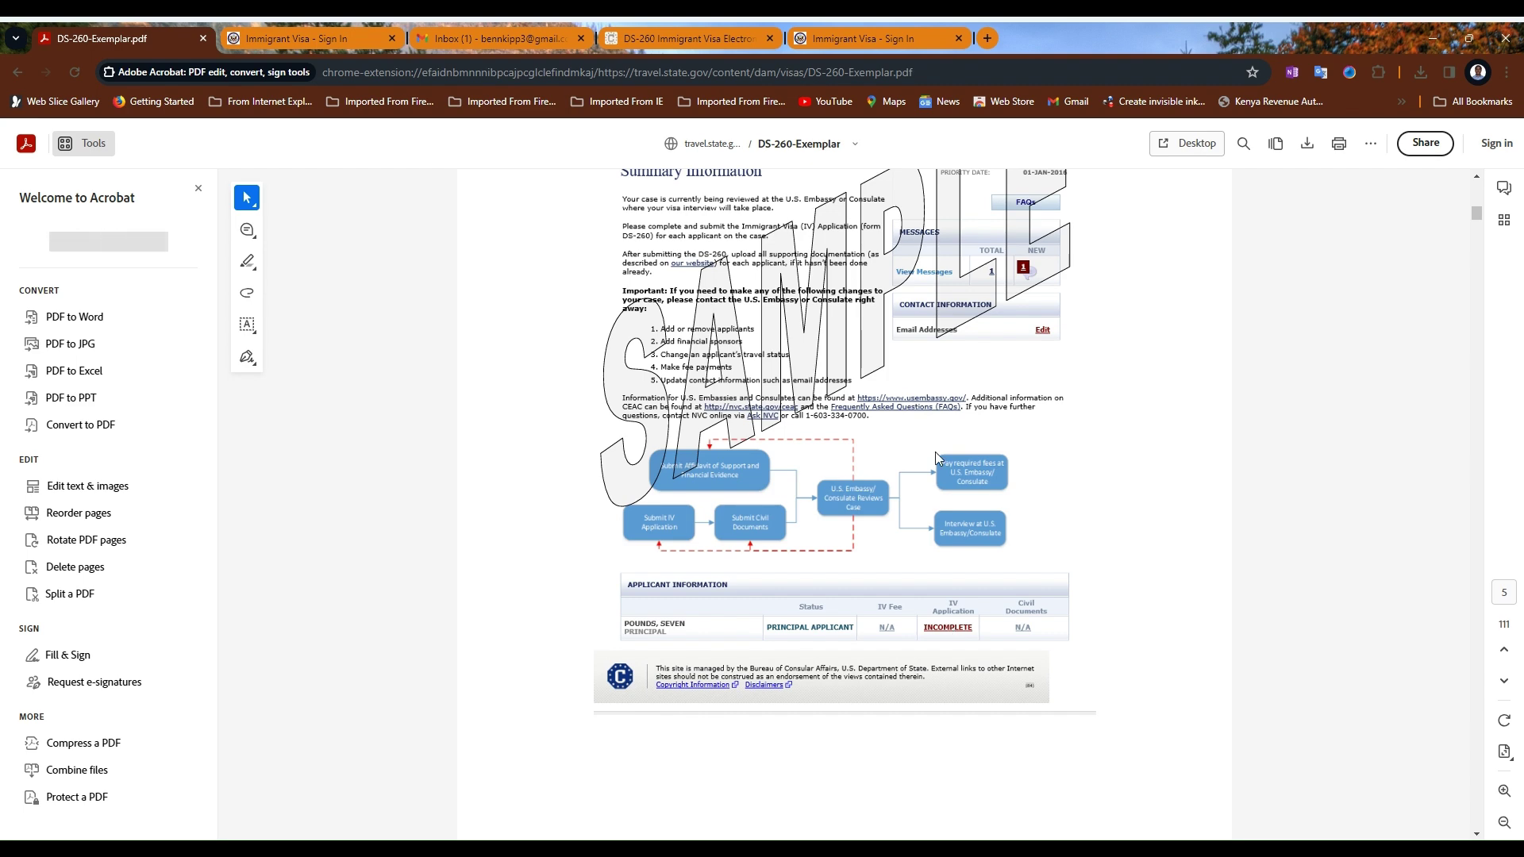
scroll(940, 458, up, 4)
scroll(1033, 480, up, 4)
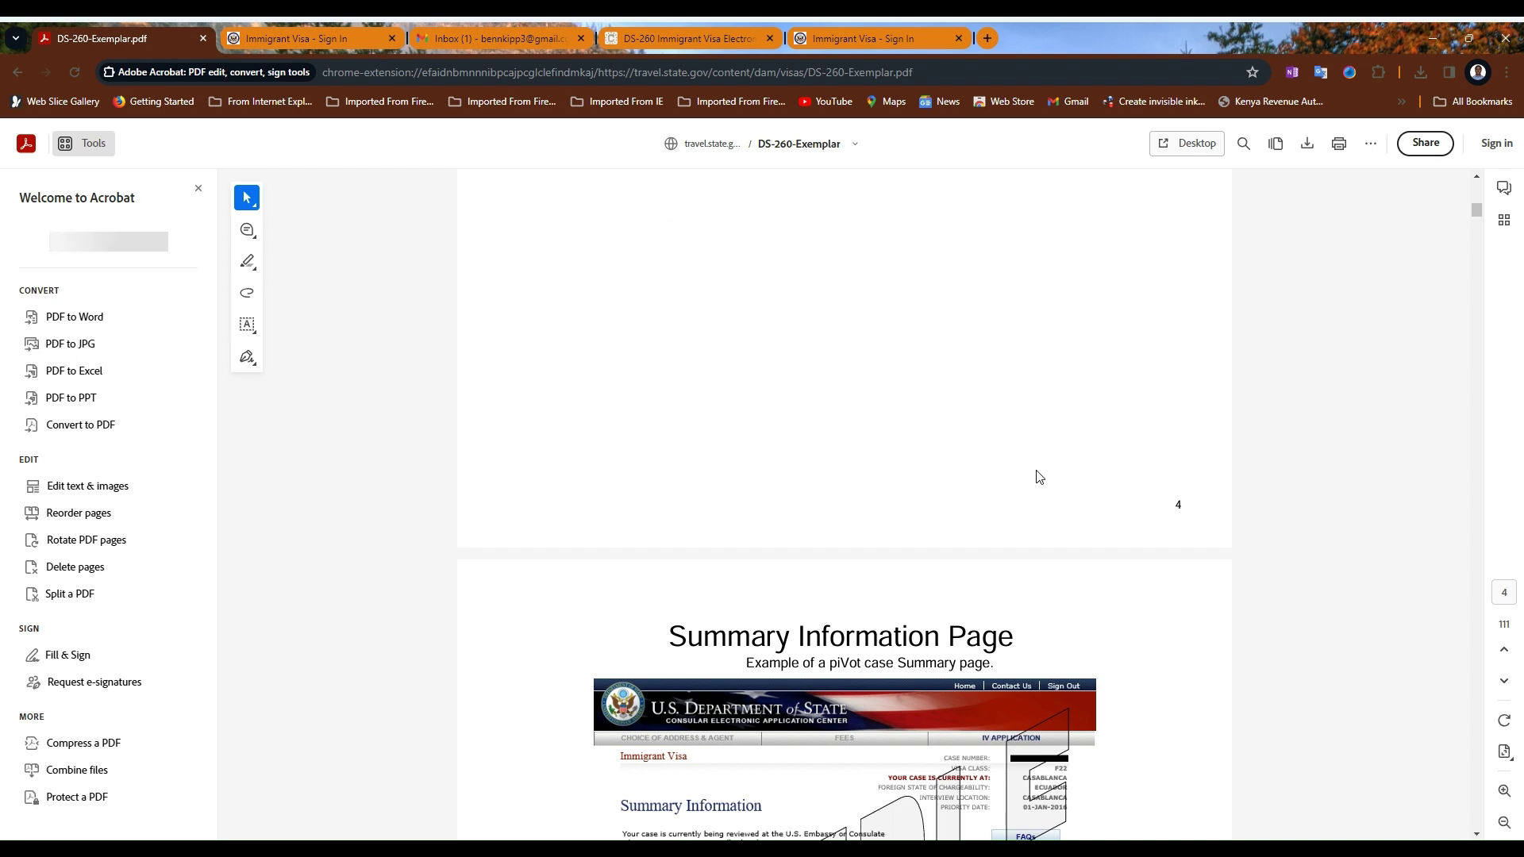
scroll(1033, 484, down, 3)
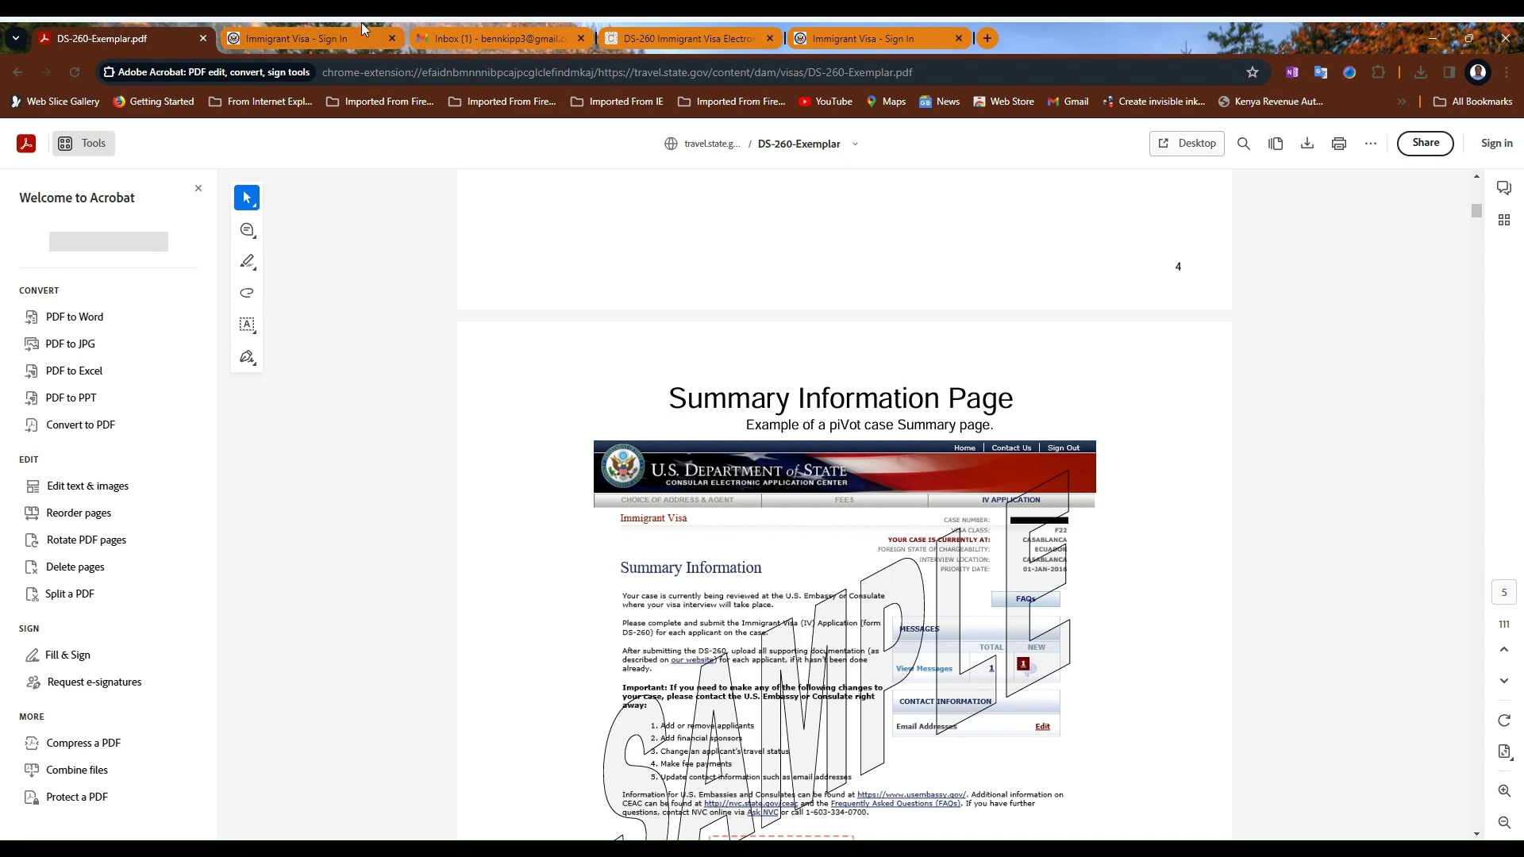
- Revisit the Immigrant Visa sign-in page and the confirmation buttons image in Gmail, and return to the DS-260 FAQ page
click(331, 38)
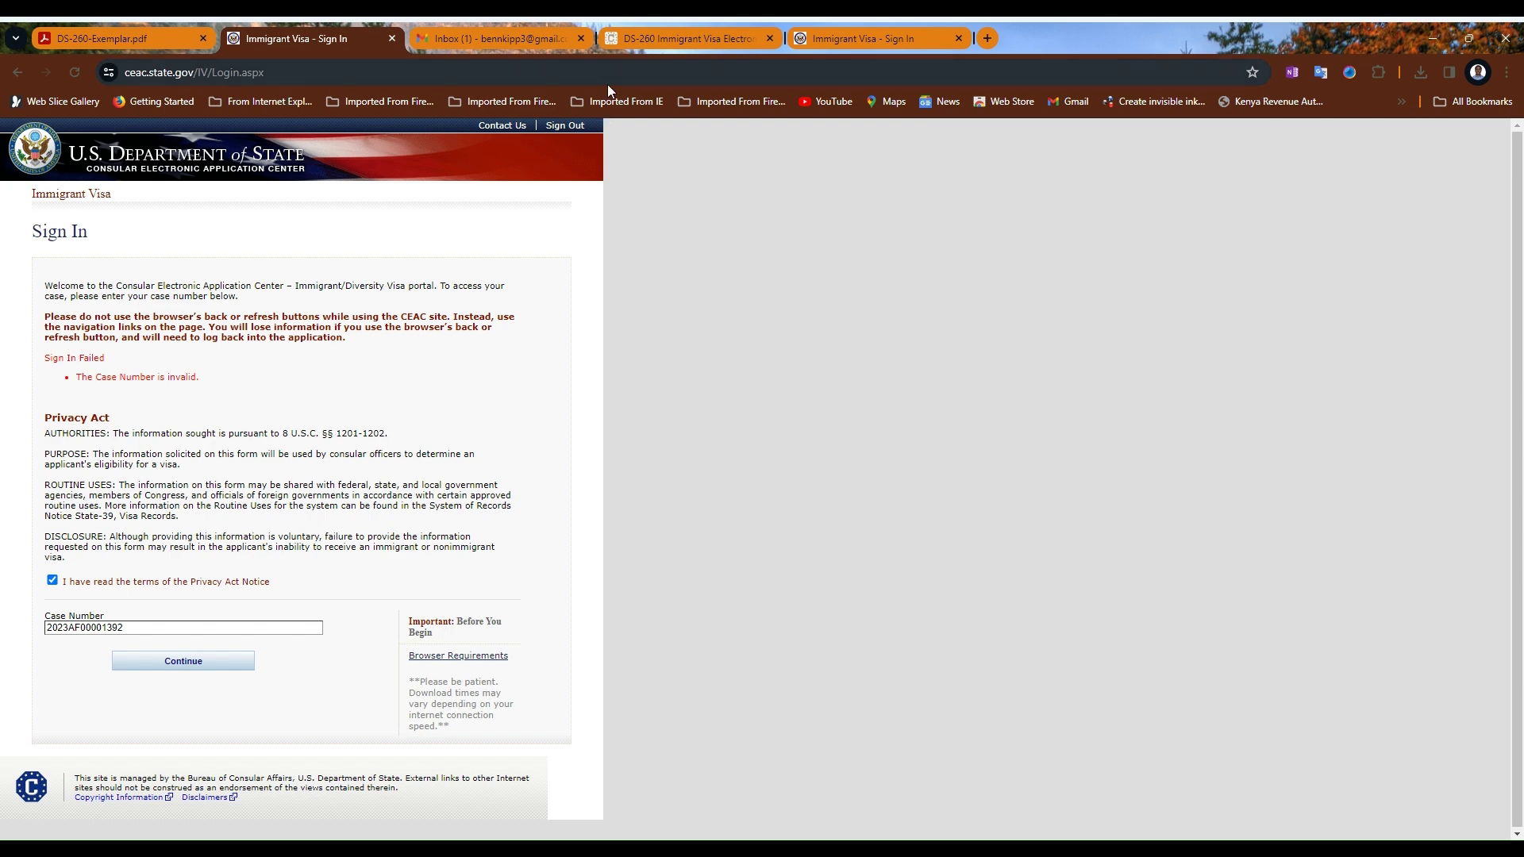
click(538, 40)
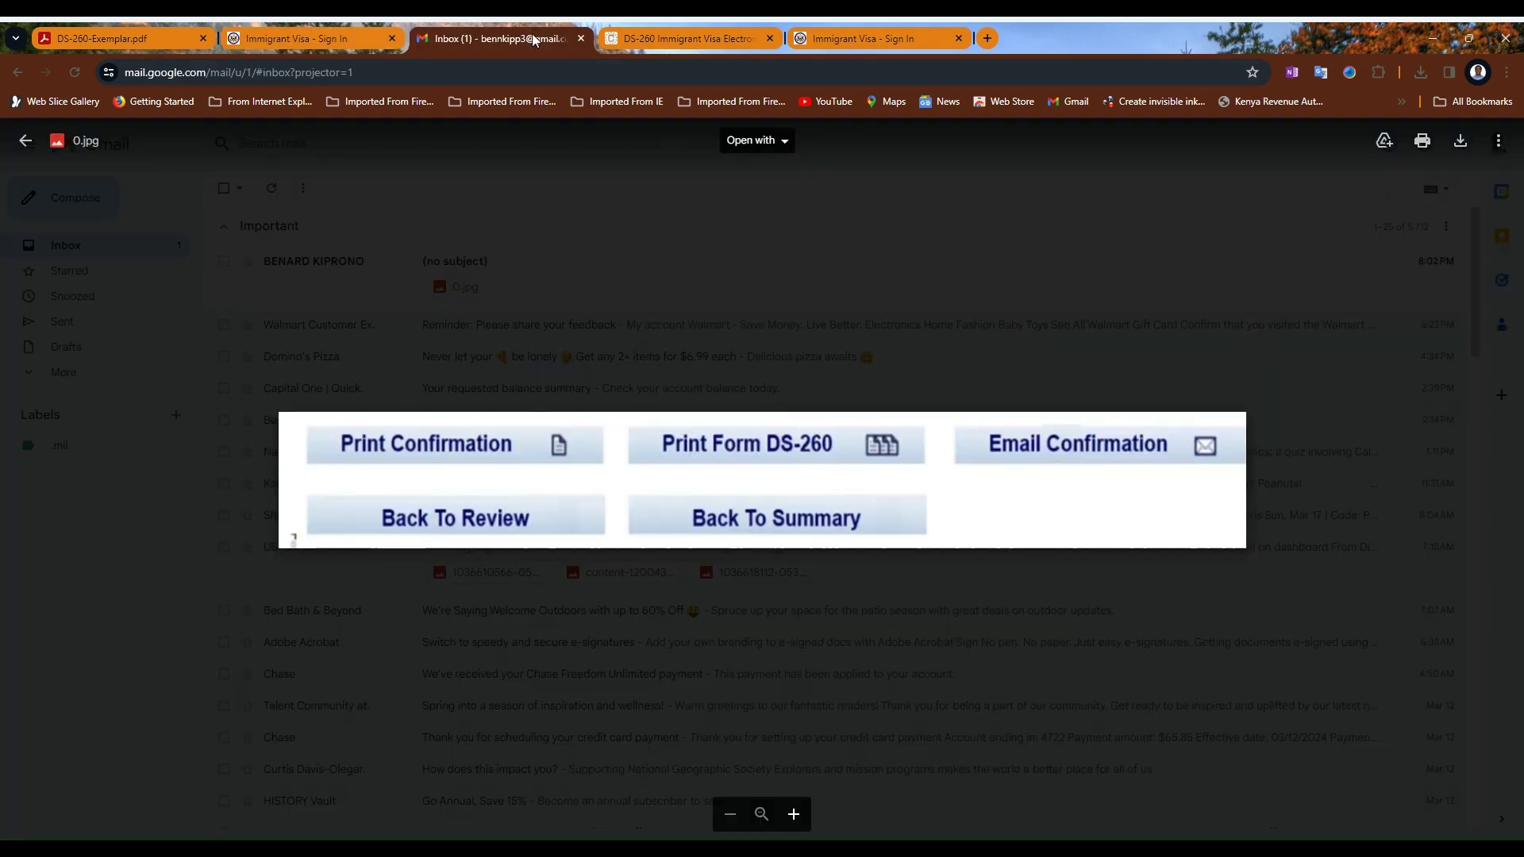
click(887, 36)
click(711, 39)
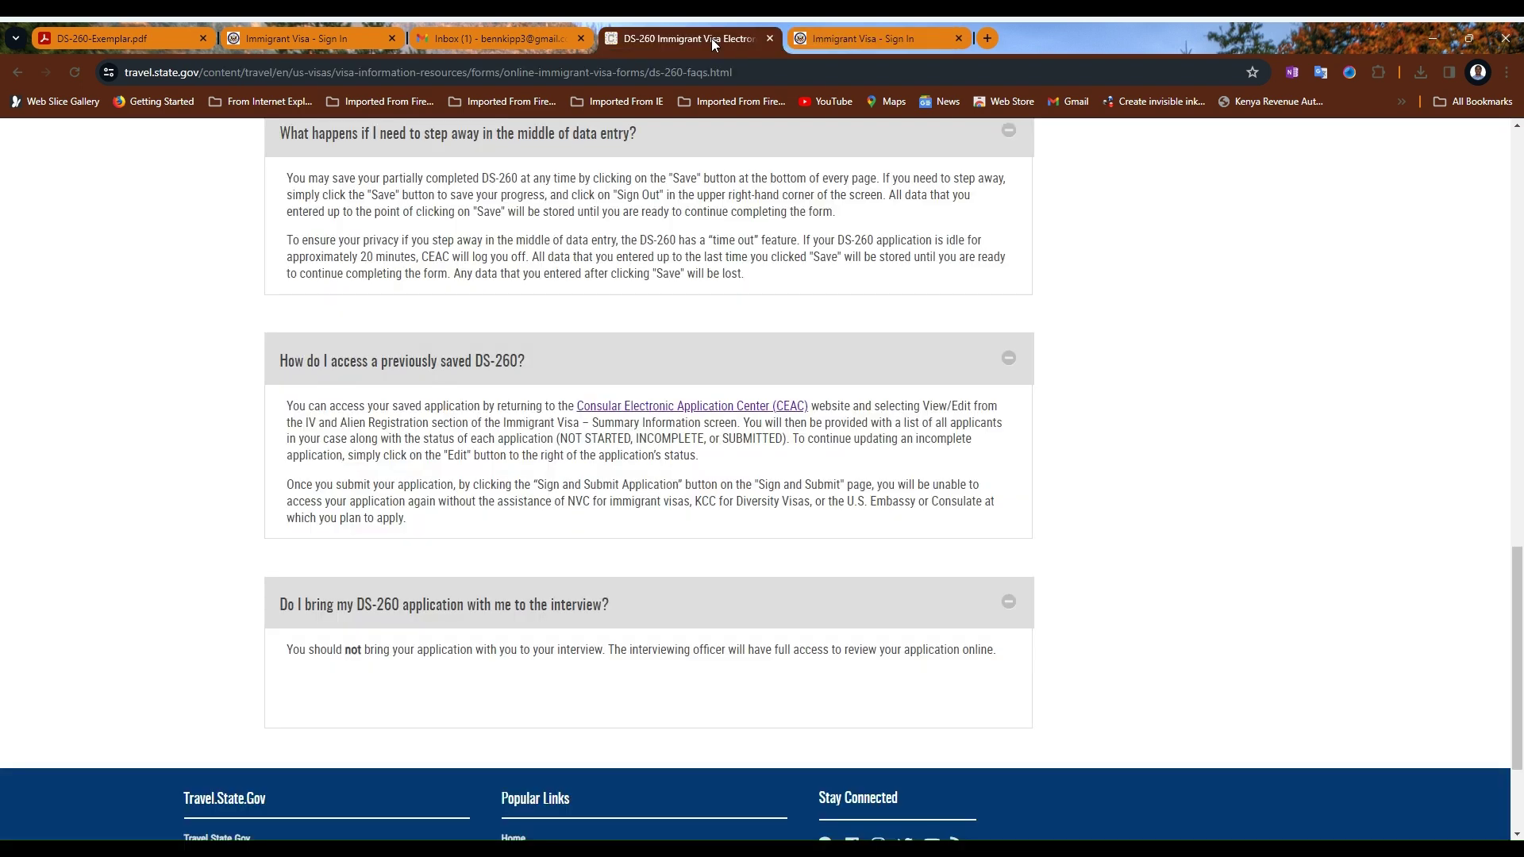
click(527, 29)
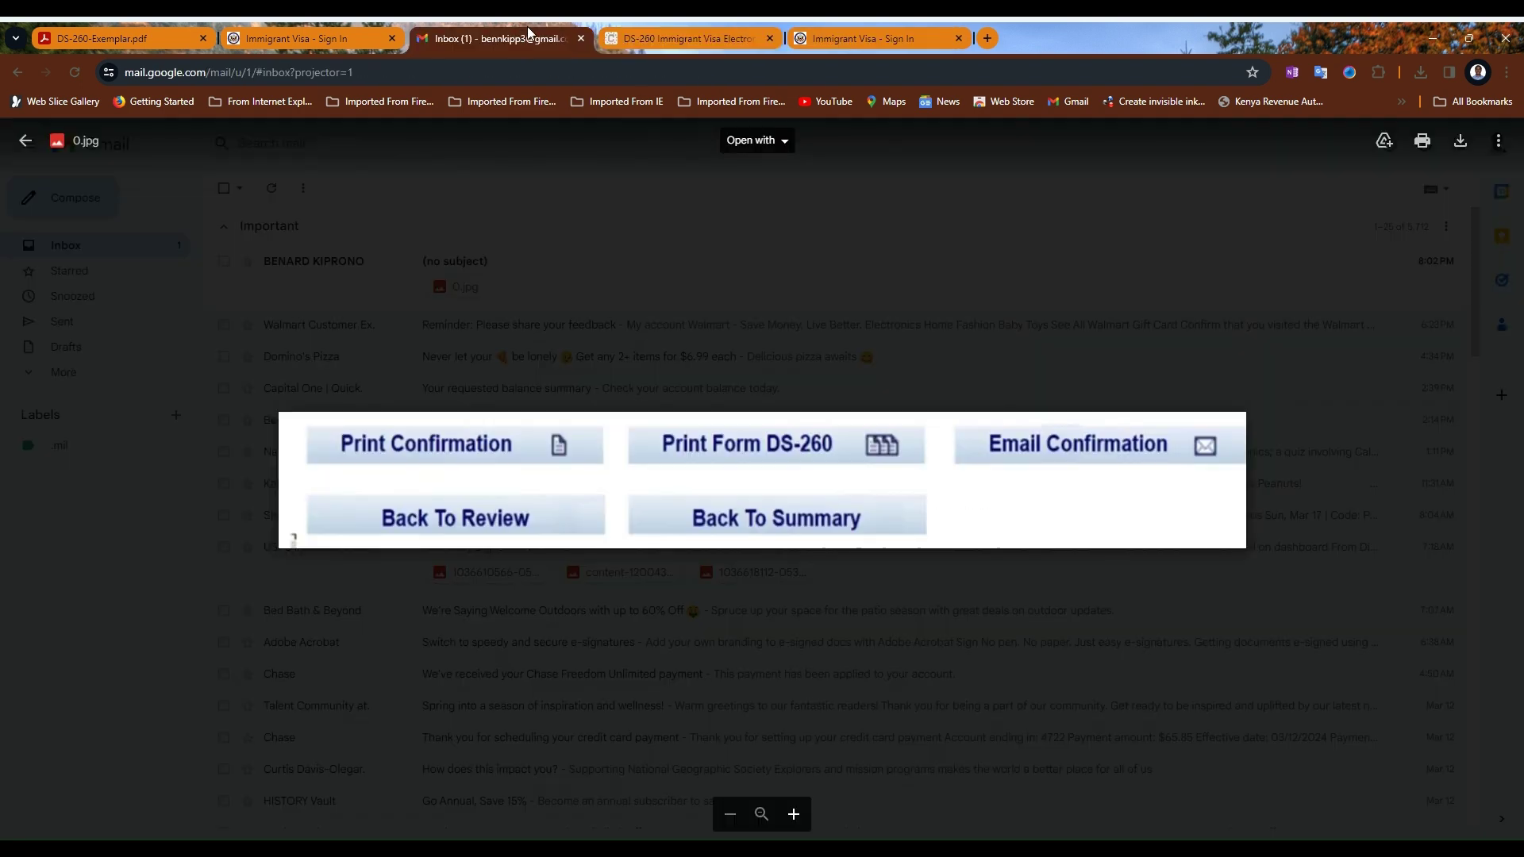
click(695, 39)
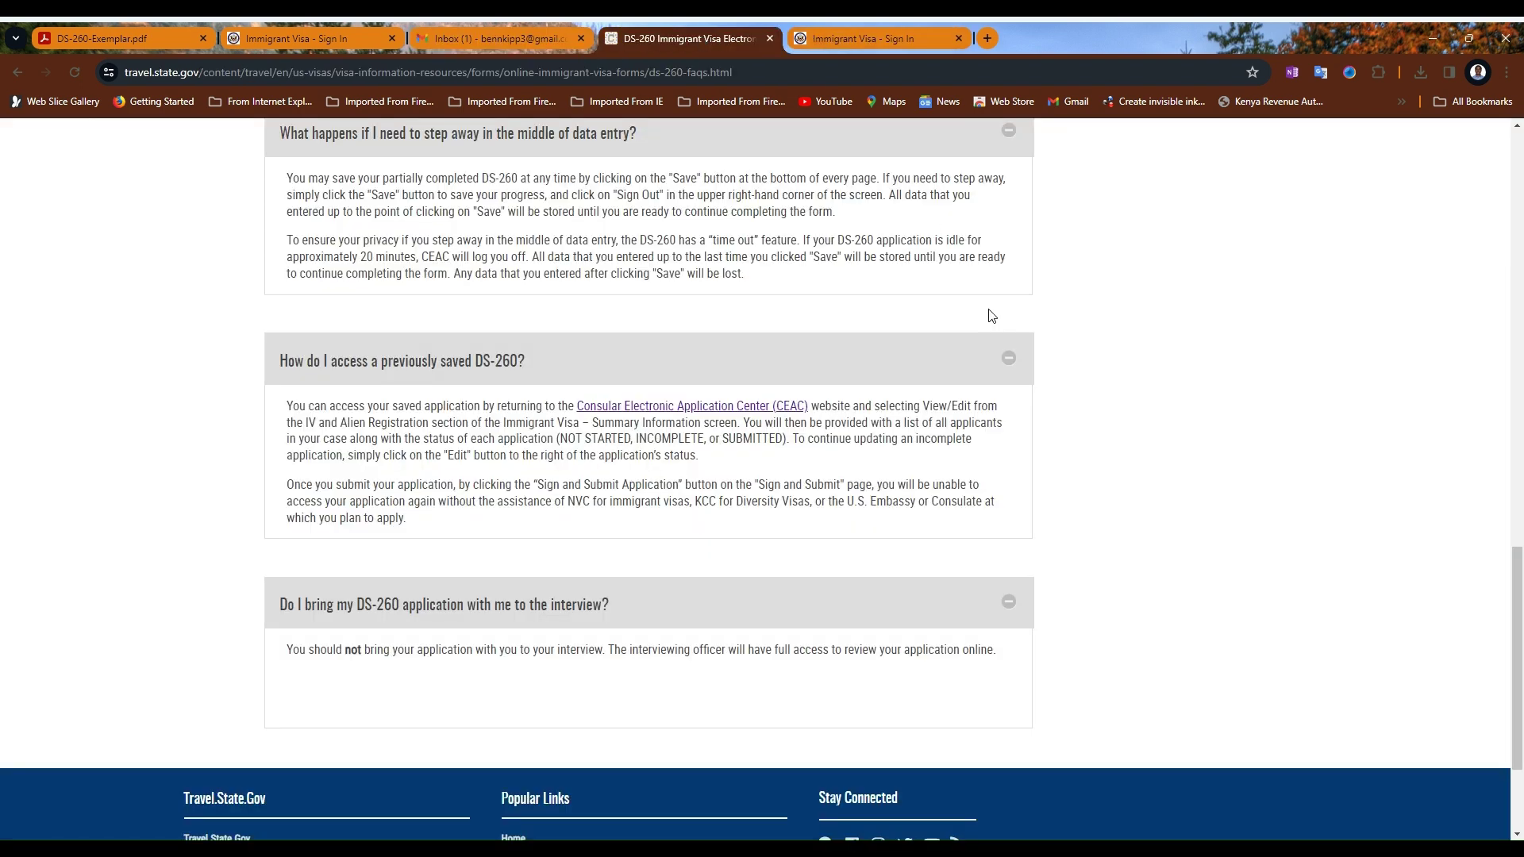